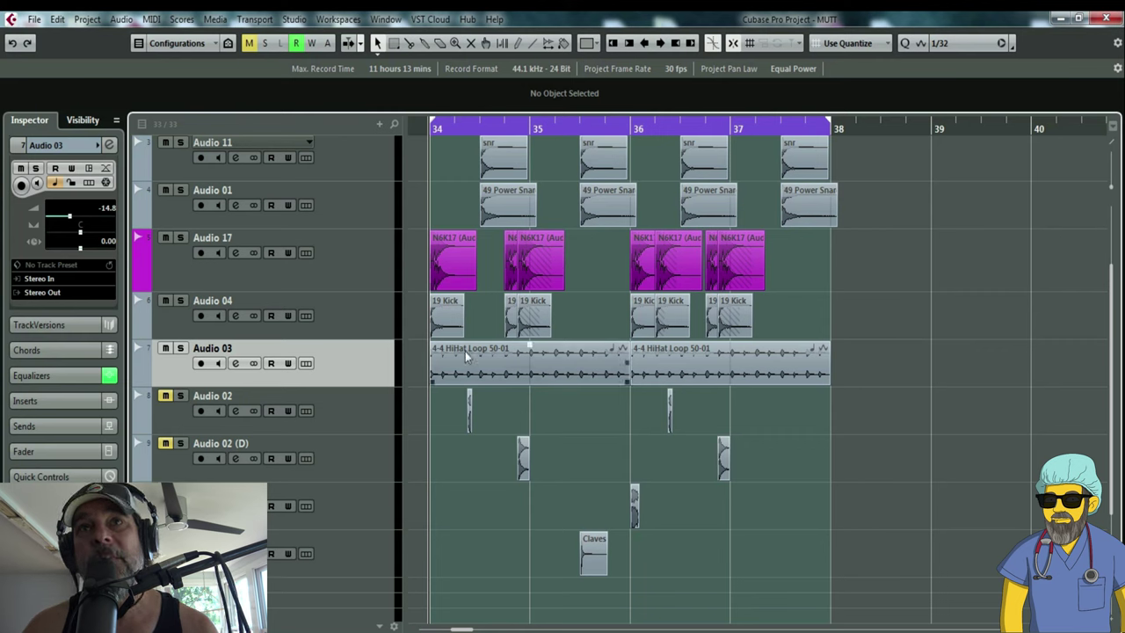
Solo the Audio 03 hi-hat track, play it back on its own, and clear the solo.
left_click(181, 348)
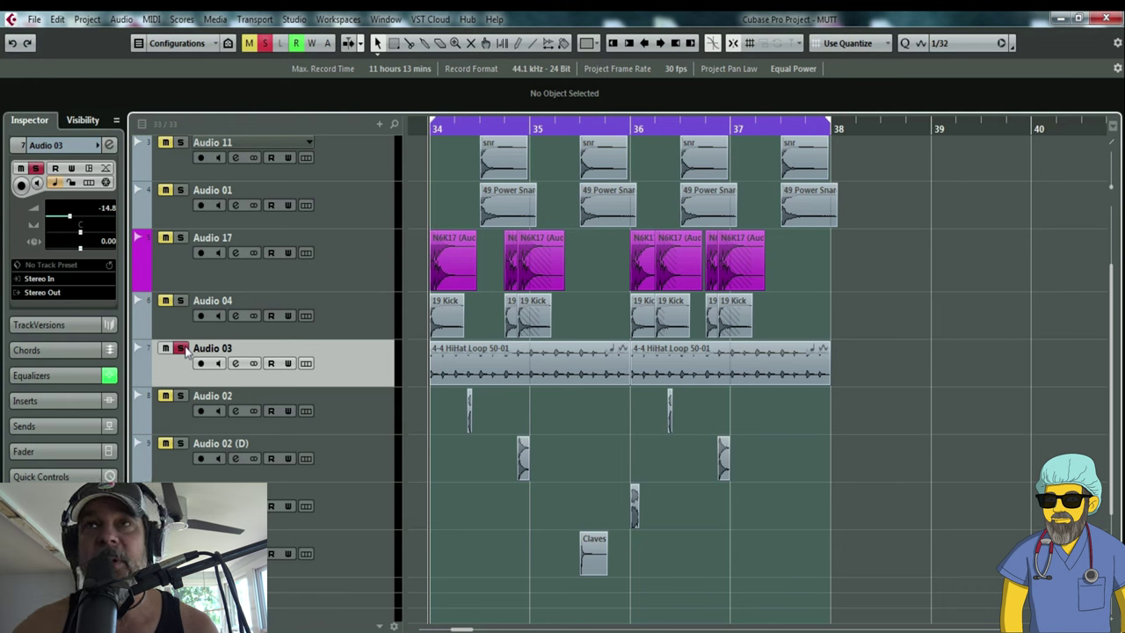
key("space")
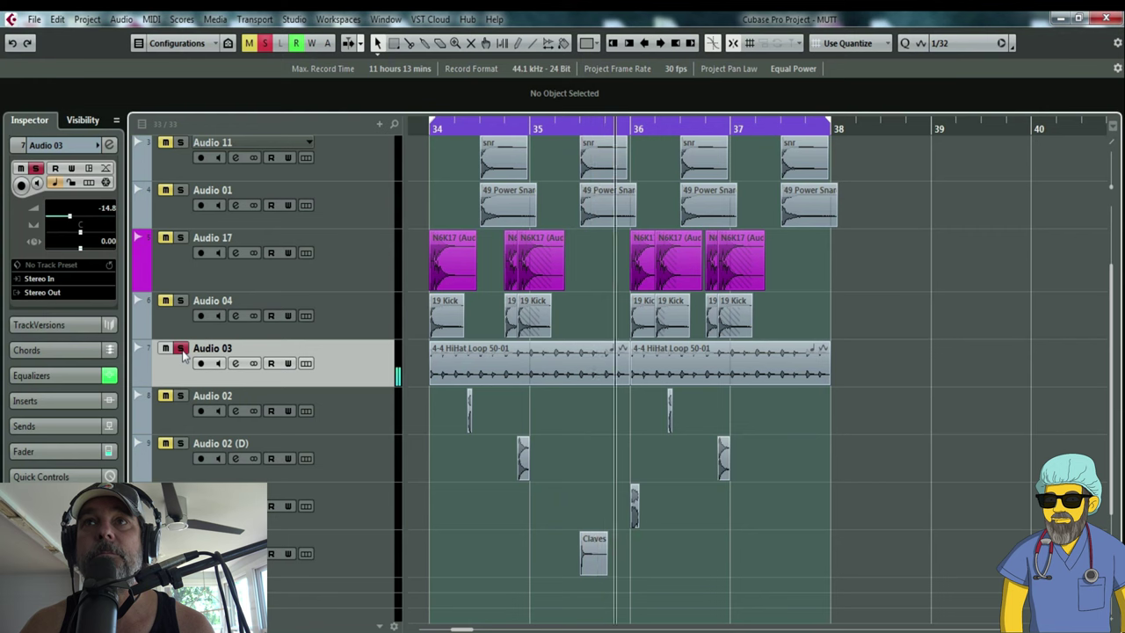
key("space")
left_click(180, 348)
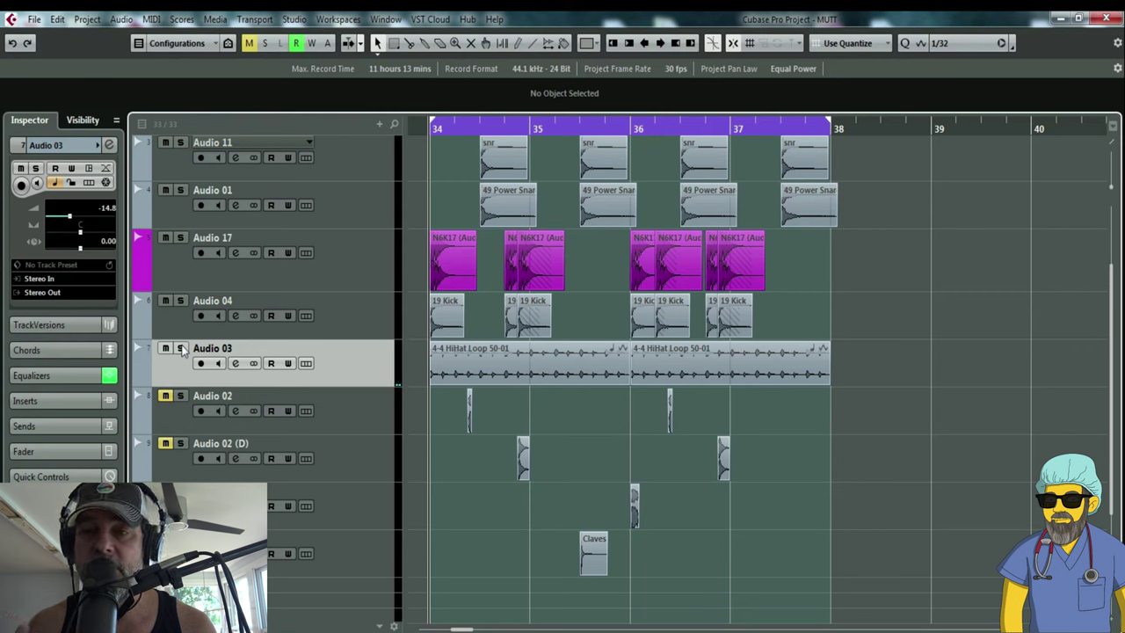
Play the full drum loop with the hi-hats in it and mute the Audio 03 track.
key("space")
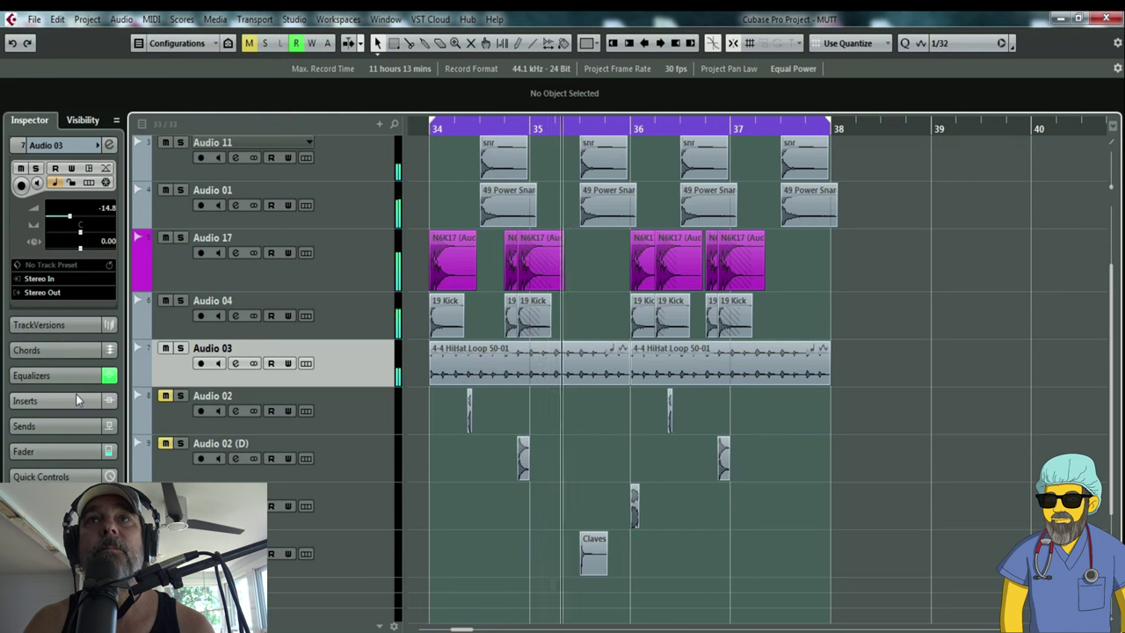
left_click(163, 349)
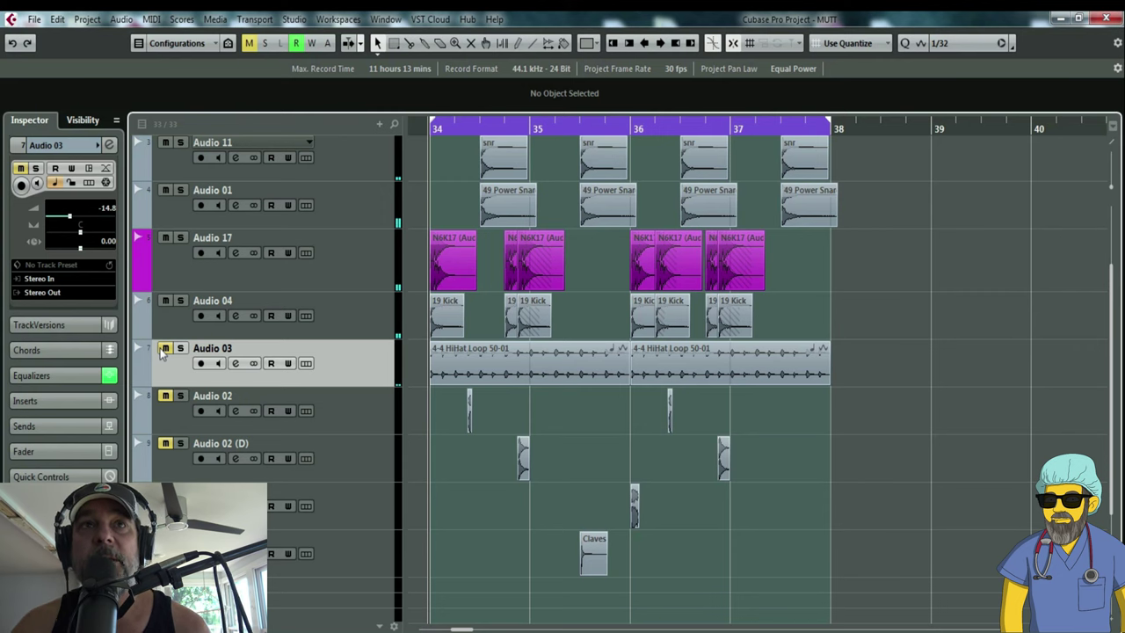
Solo the Audio 02 track, listen to it with its H-Delay insert bypassed, and clear the solo.
left_click(179, 396)
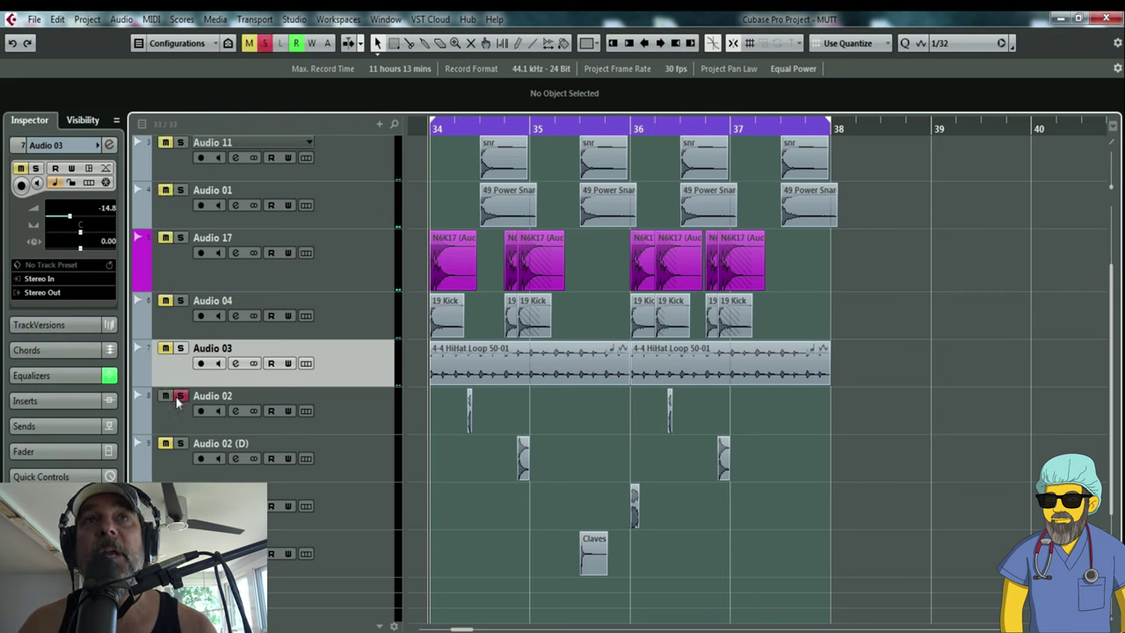
left_click(235, 410)
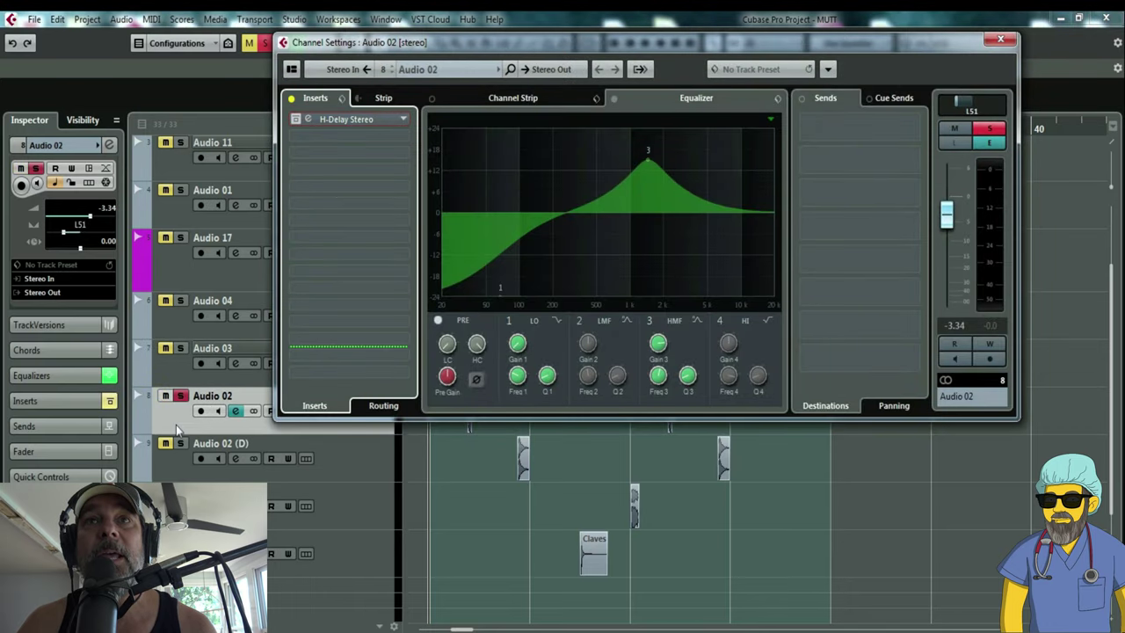
left_click(176, 424)
left_click(453, 129)
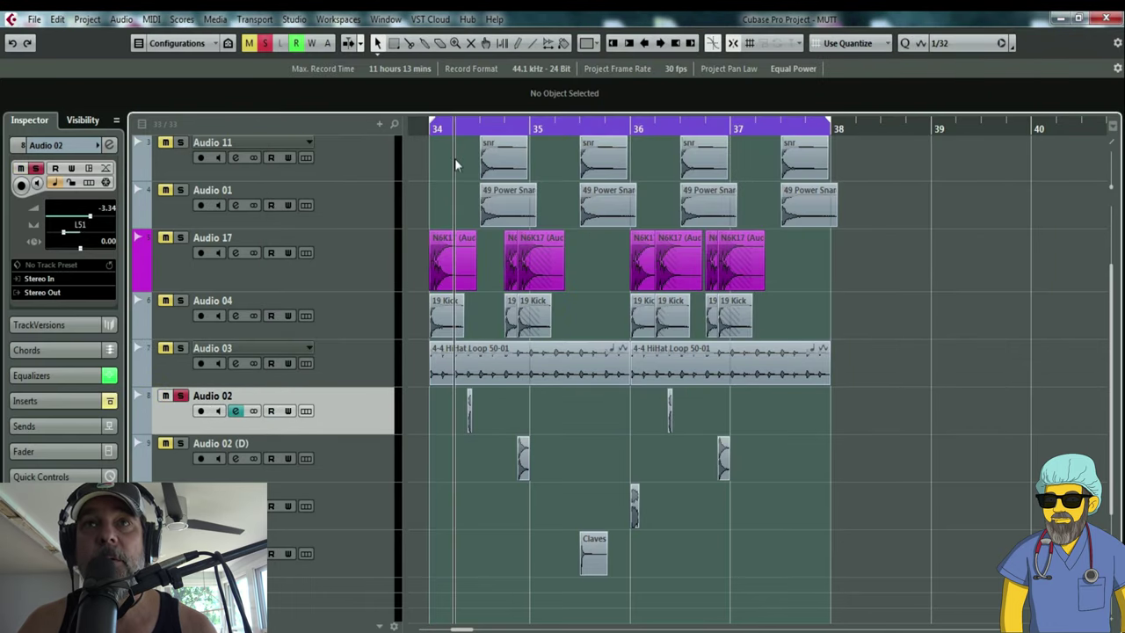
key("space")
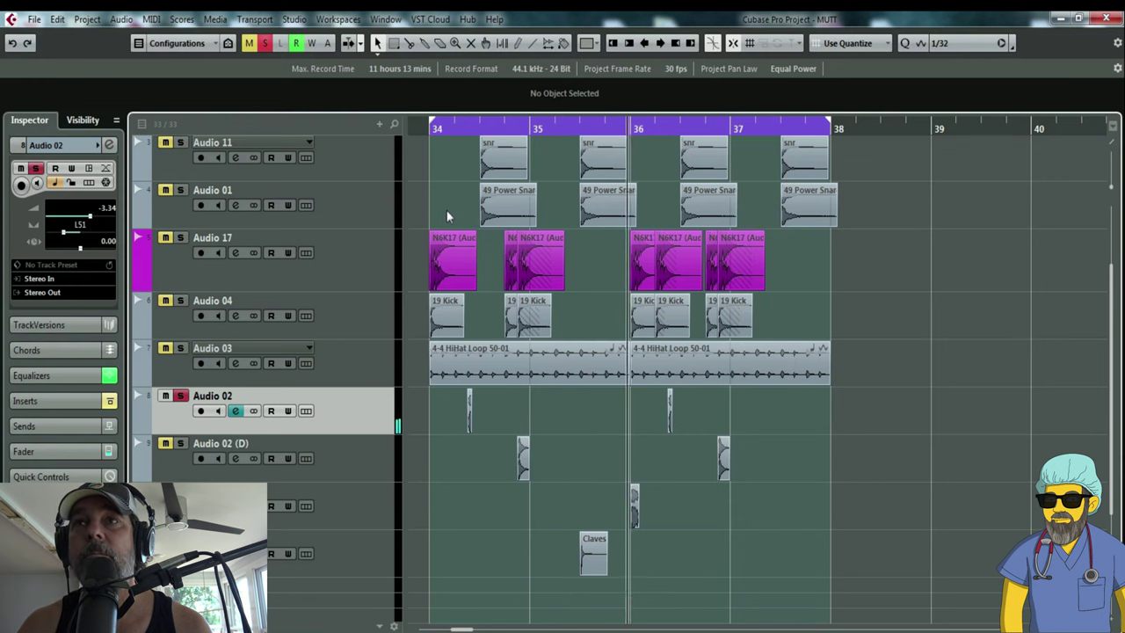
key("space")
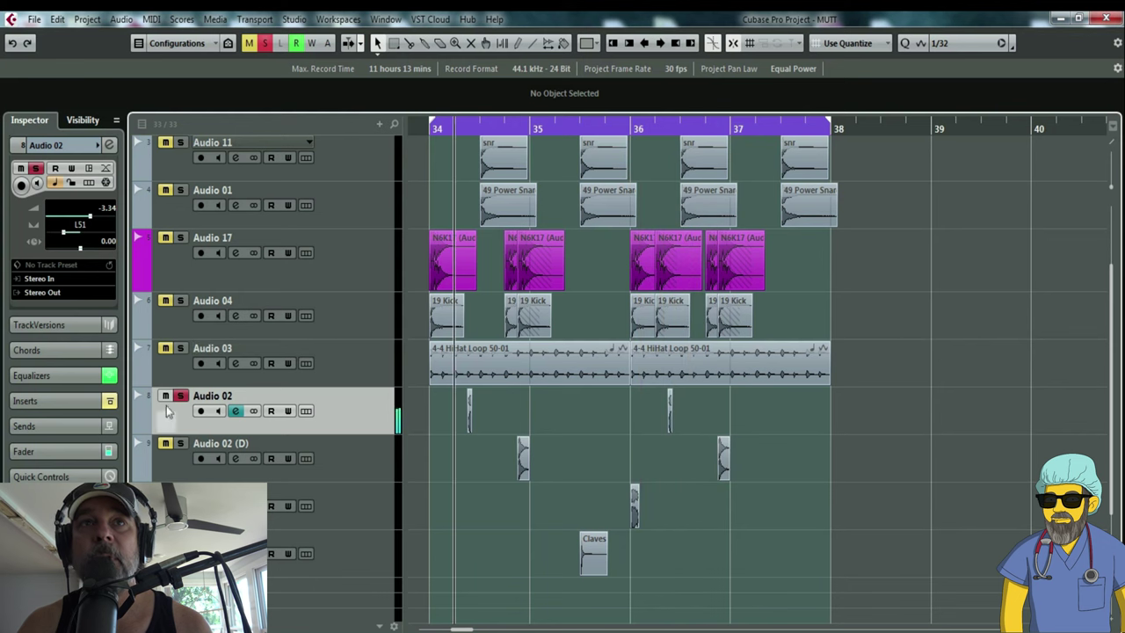
left_click(180, 397)
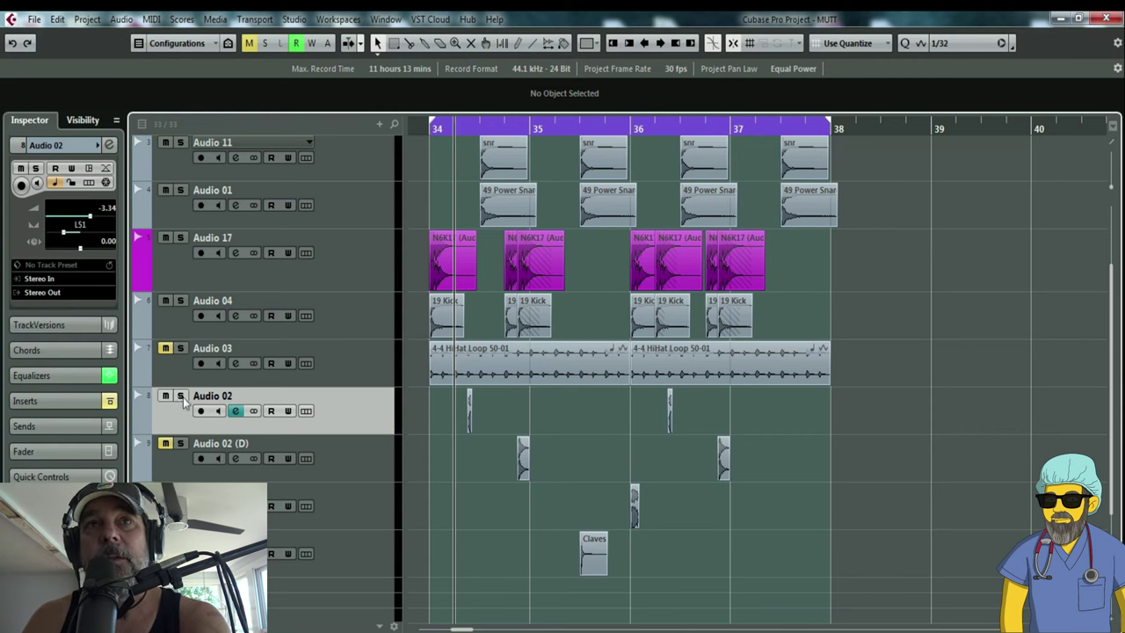
Reactivate the H-Delay insert on Audio 02 and play the full drum loop from bar 34.
left_click(235, 411)
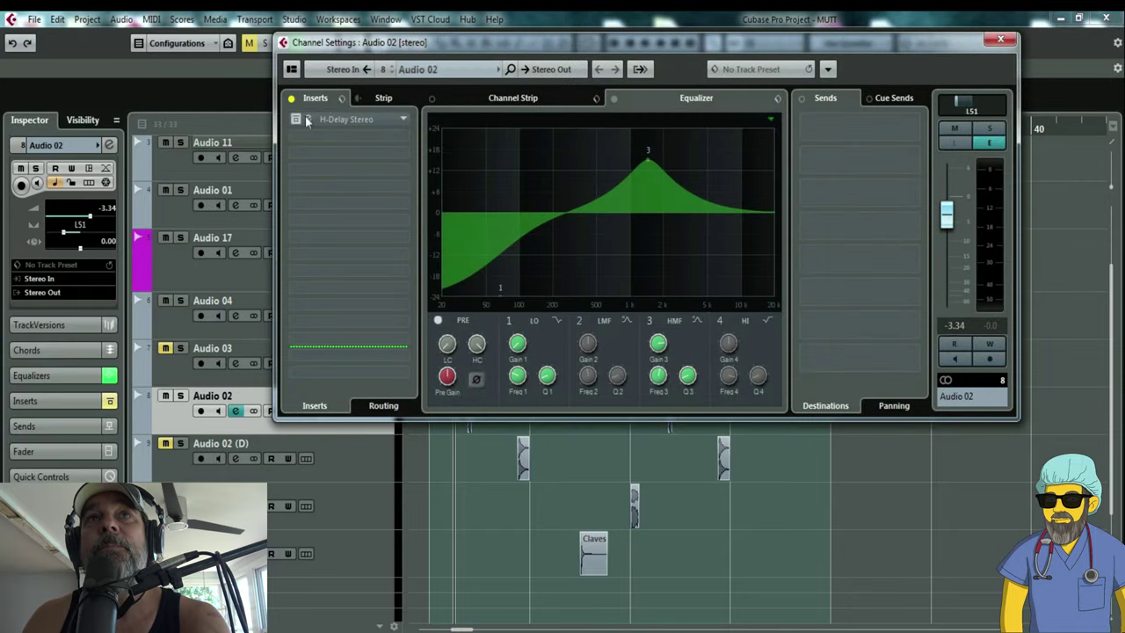
left_click(186, 421)
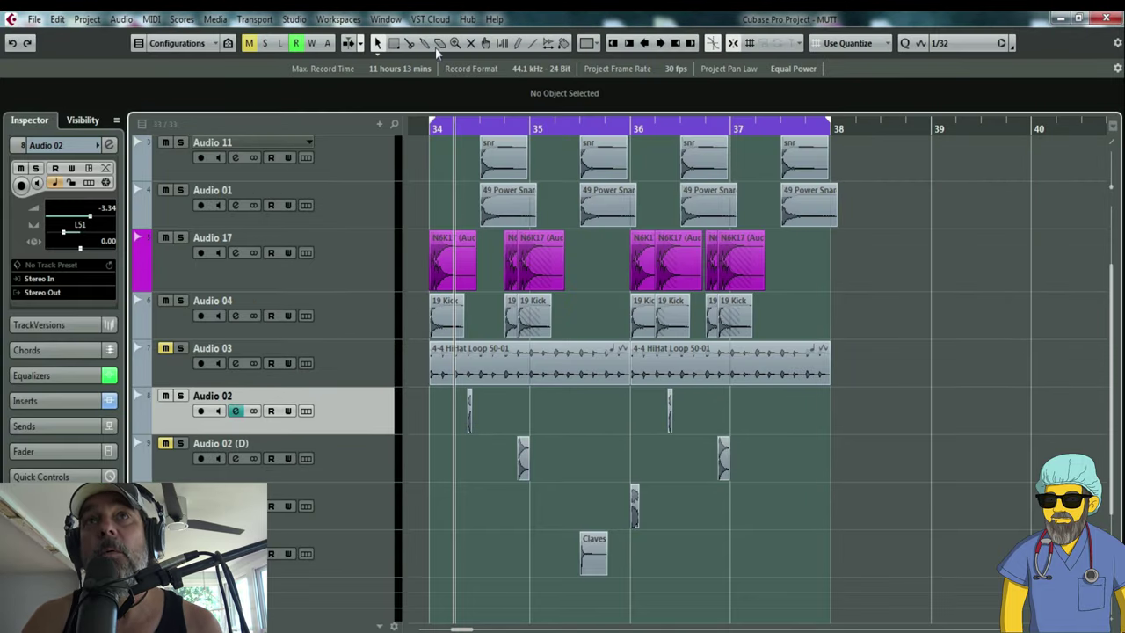
left_click(427, 129)
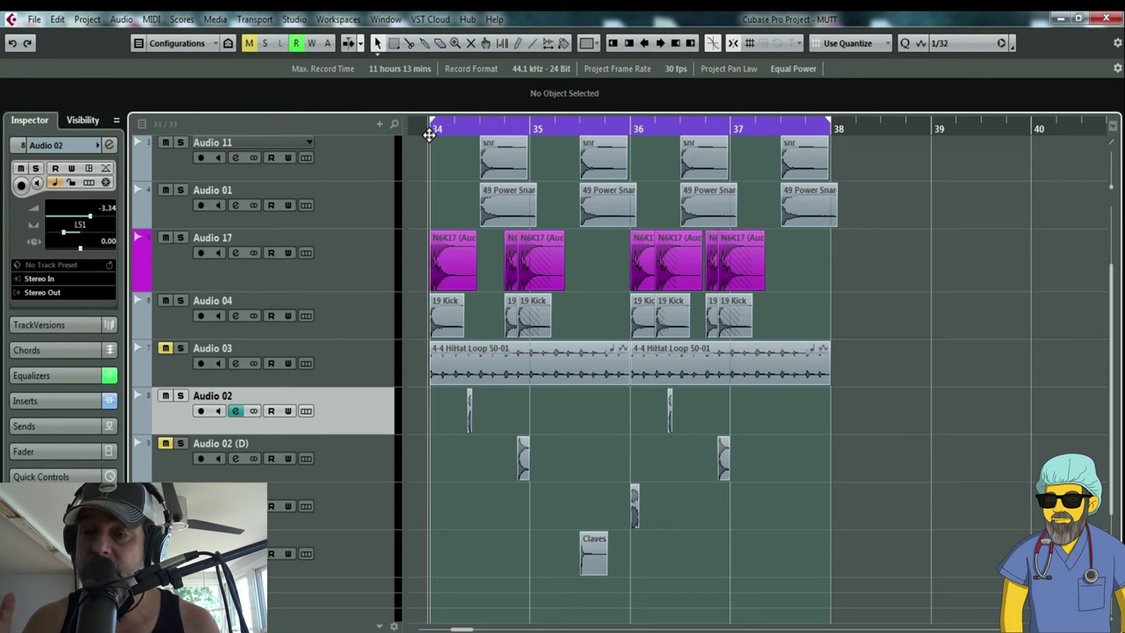
key("space")
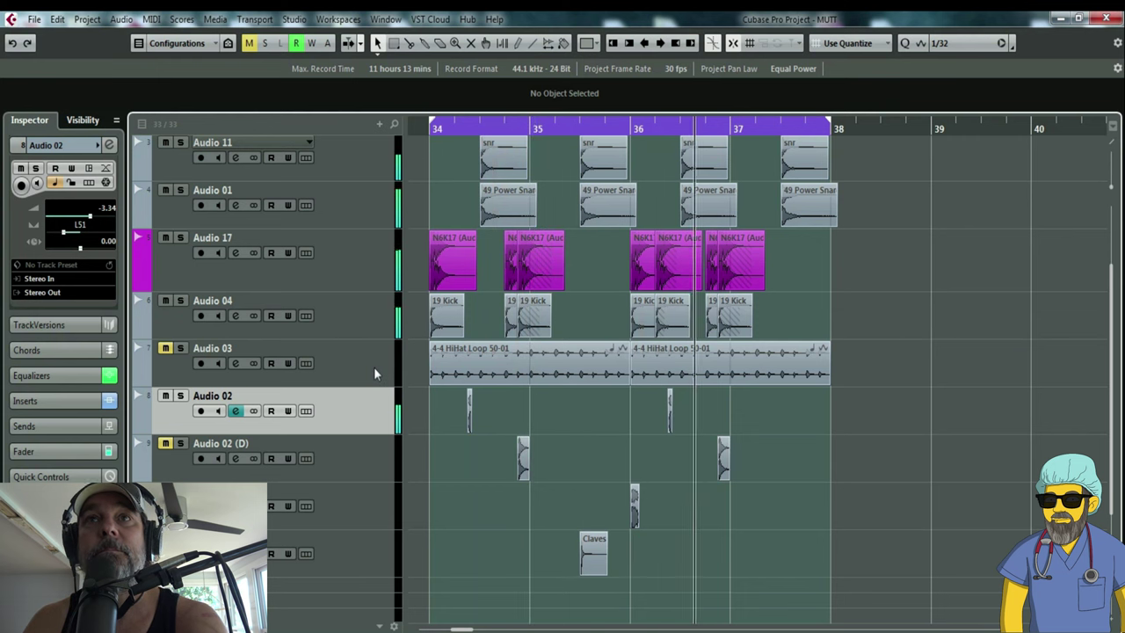
Solo Audio 02 and compare its sound with the channel equalizer bypassed and active.
left_click(181, 396)
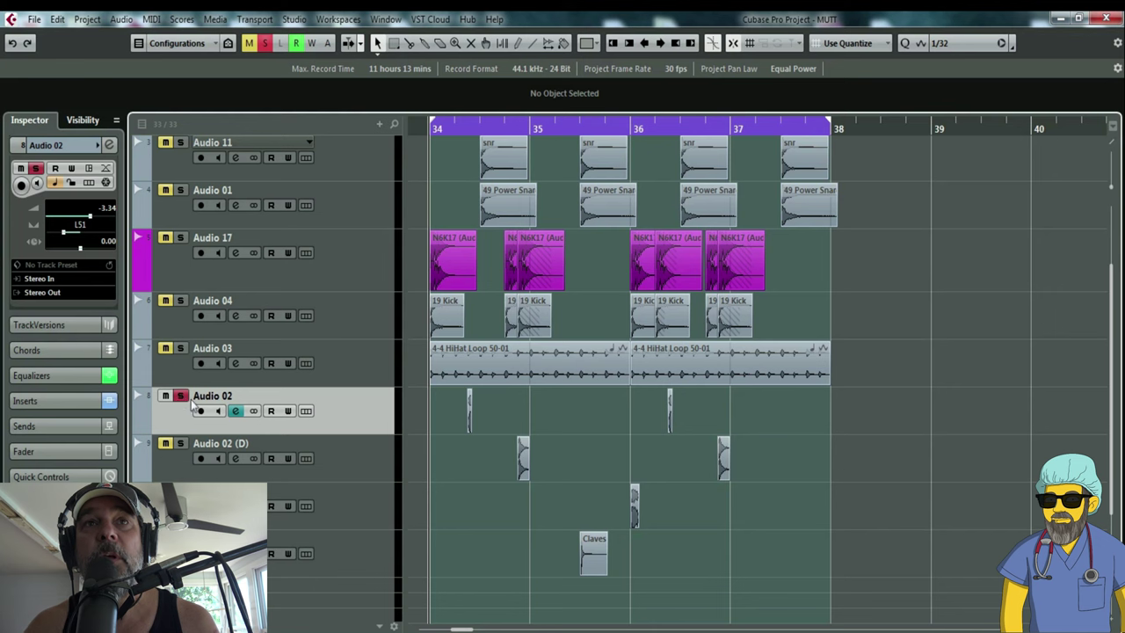
left_click(235, 413)
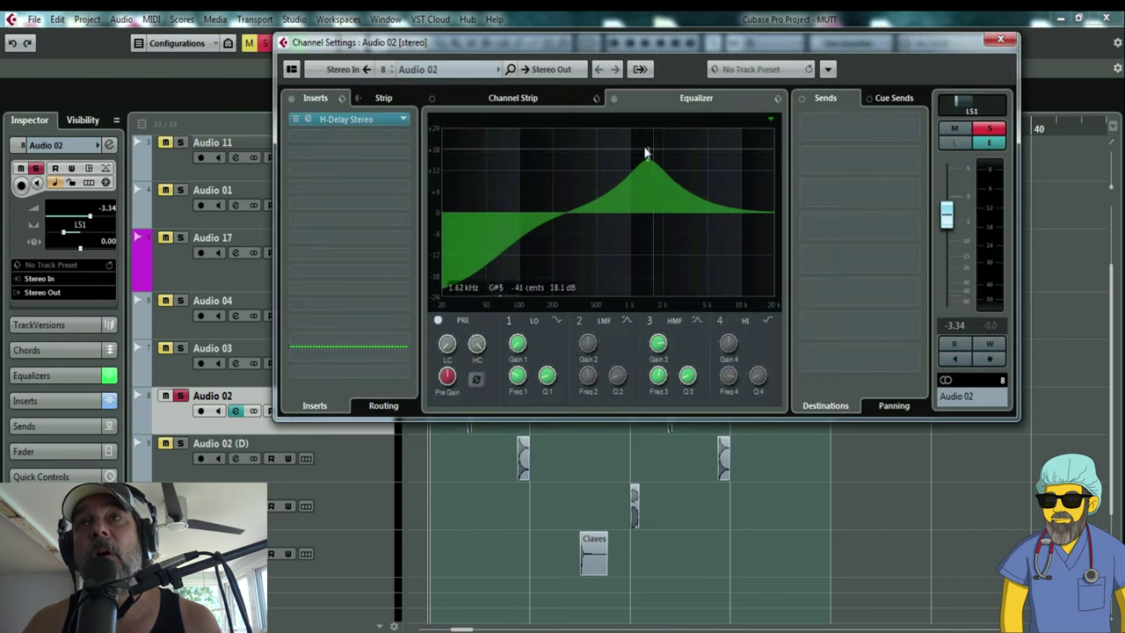
left_click(615, 100)
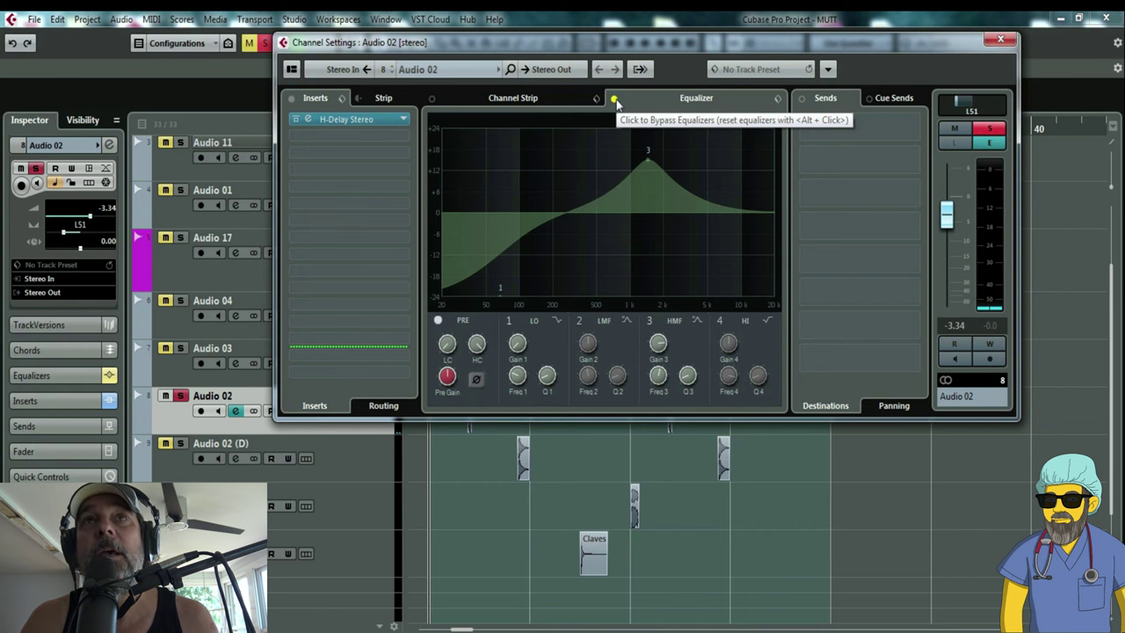
left_click(614, 98)
Open the H-Delay on Audio 02, audition feedback values from 148 down to 27 during playback, and settle on about 81.
left_click(310, 120)
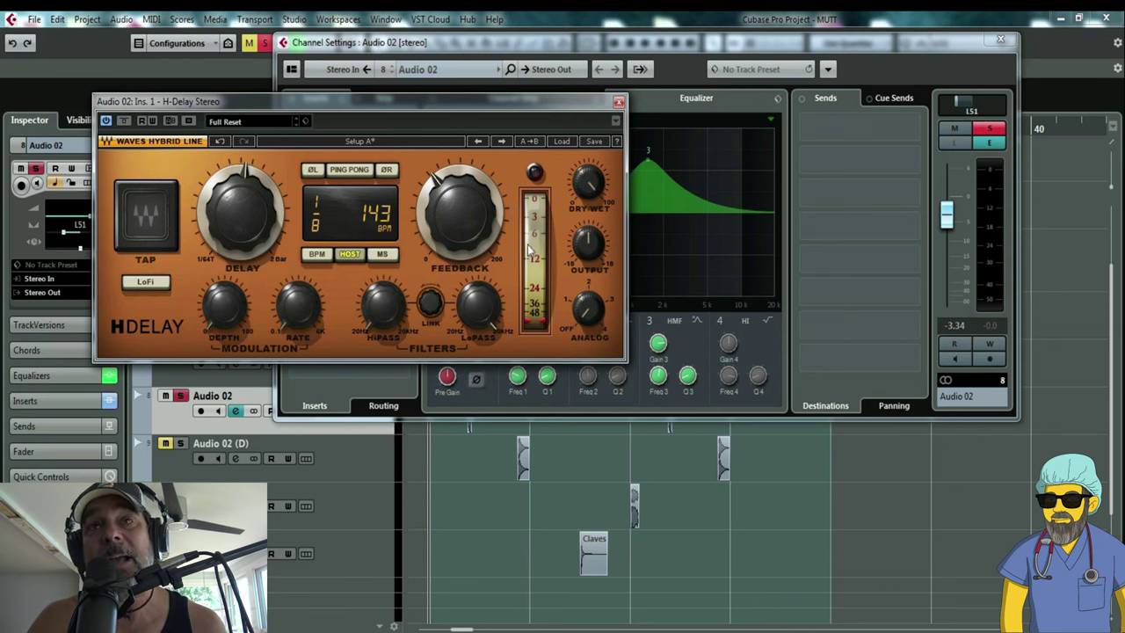
mouse_move(496, 198)
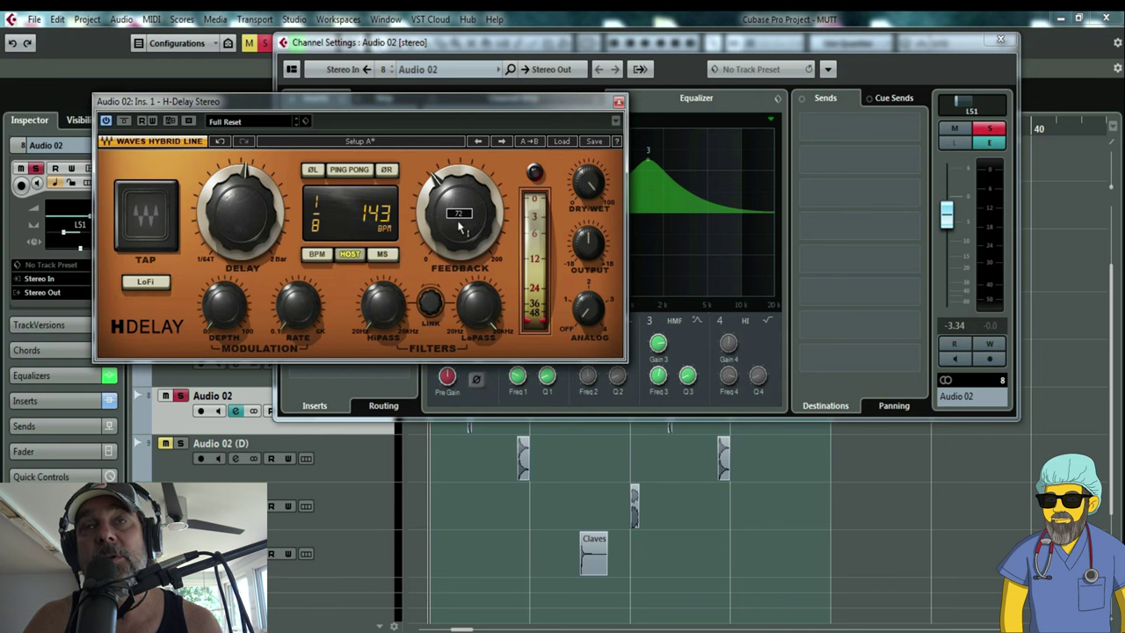
scroll(458, 226, "up", 5)
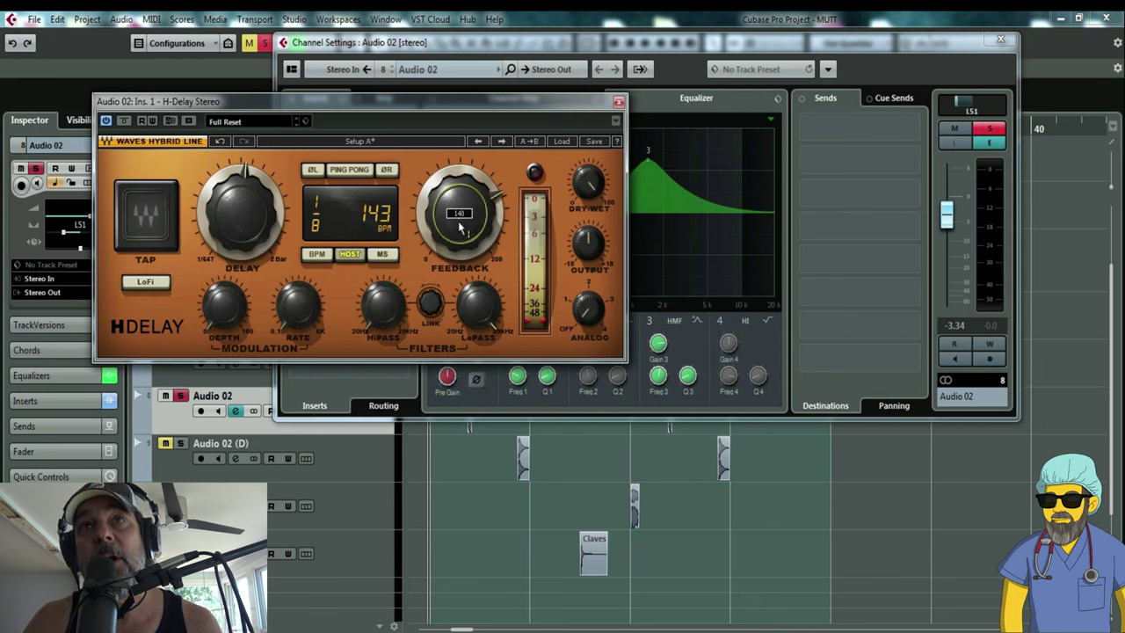
key("space")
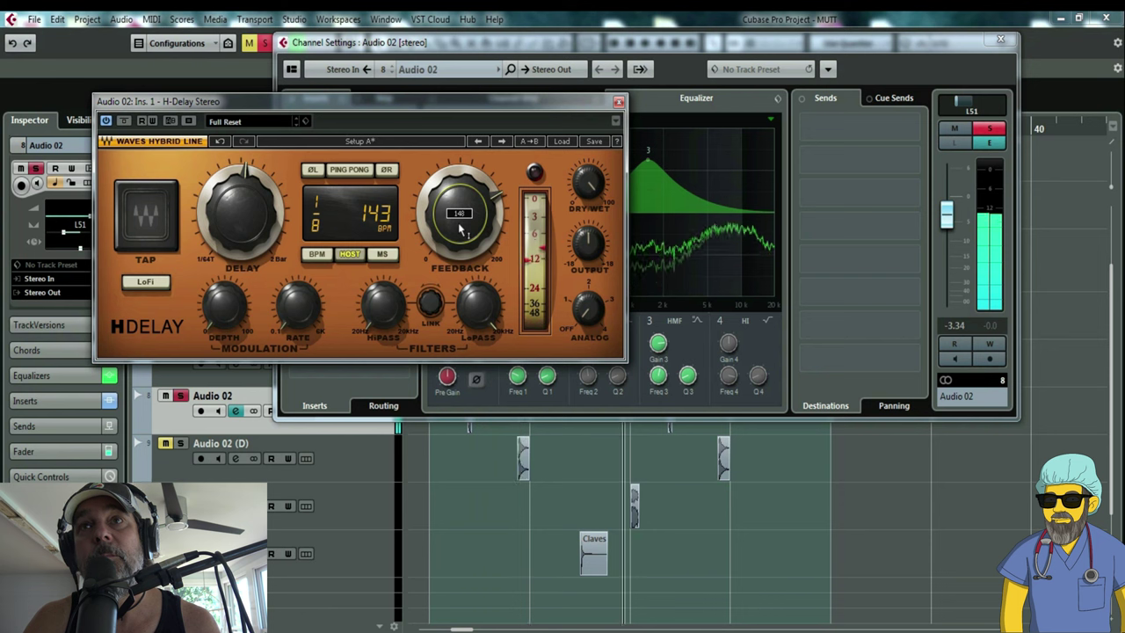
scroll(460, 231, "down", 6)
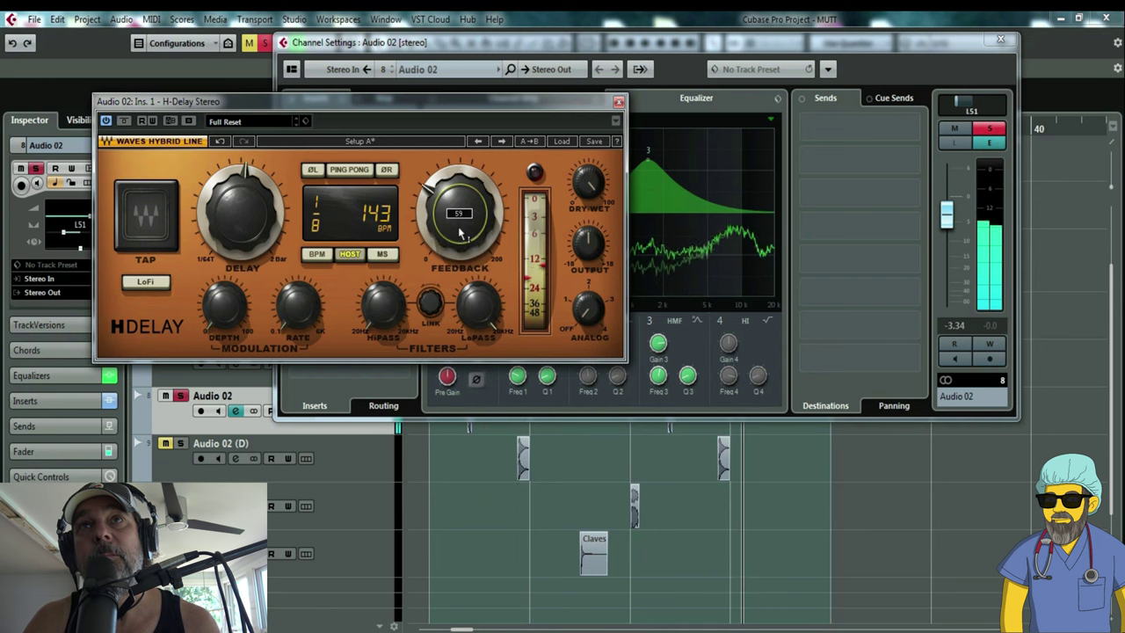
scroll(461, 228, "down", 2)
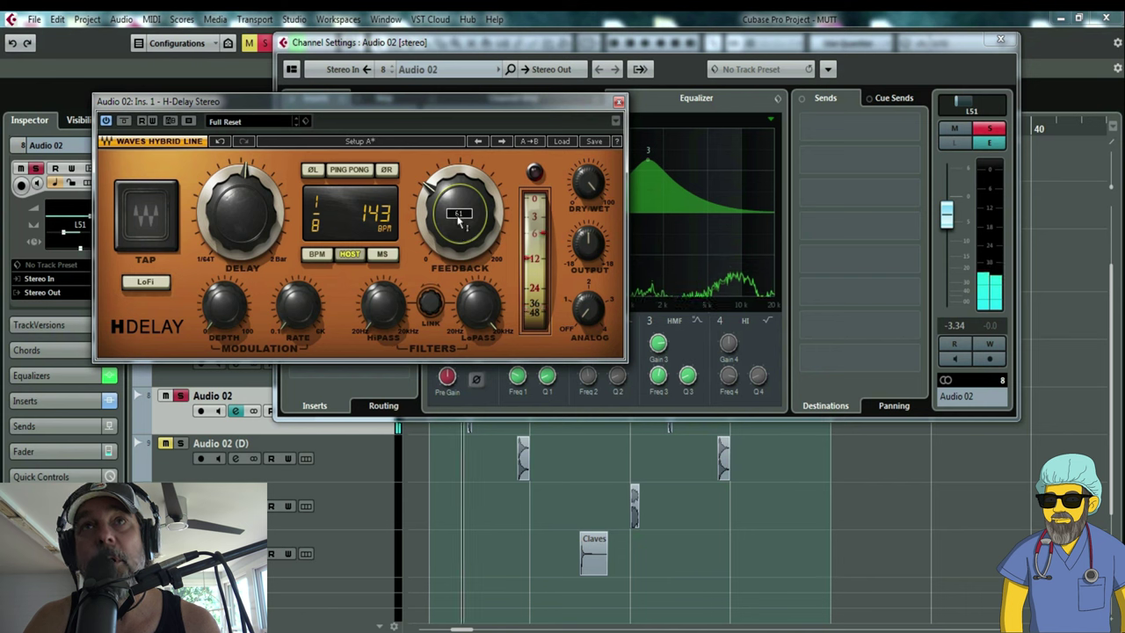
scroll(459, 221, "down", 2)
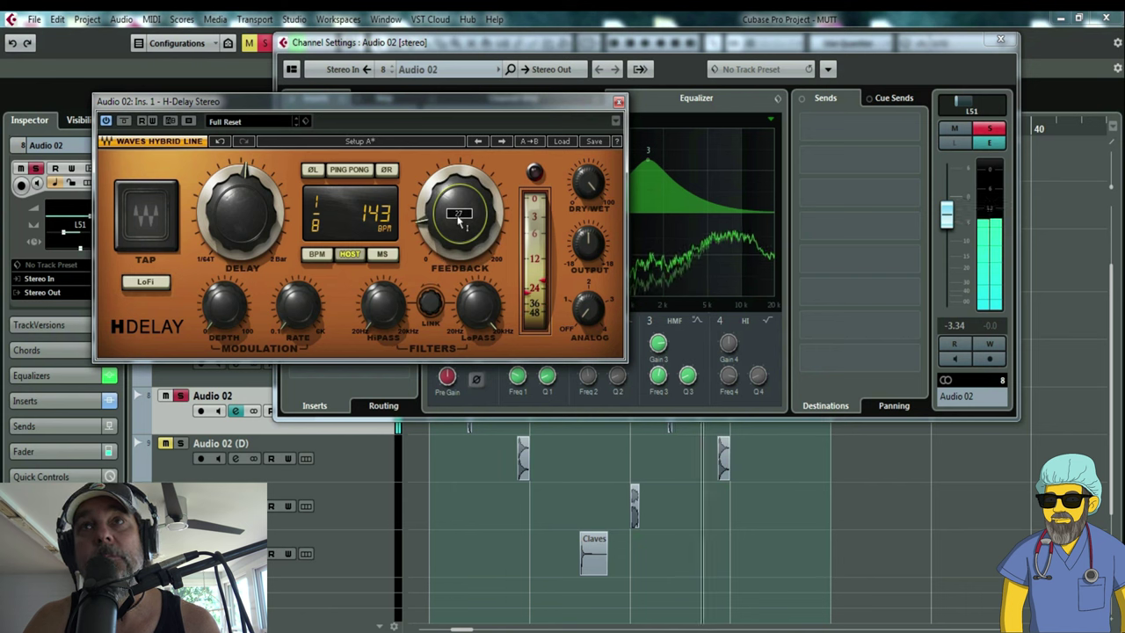
scroll(458, 222, "up", 5)
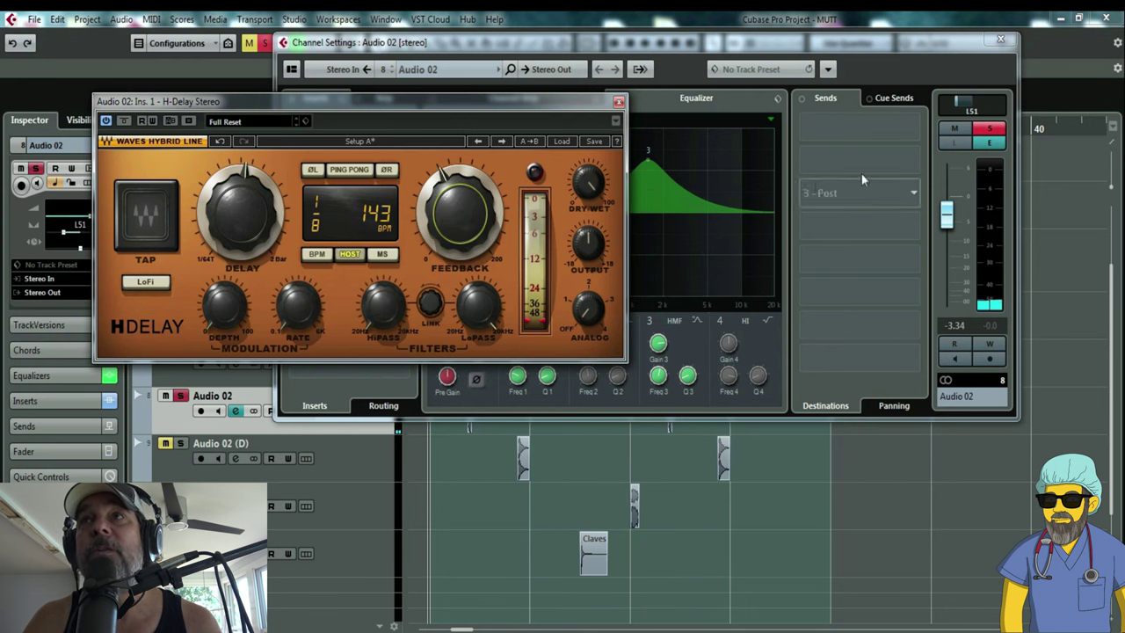
Close the channel settings, move the H-Delay window clear of the tracks, replay soloed Audio 02, and close the plug-in.
left_click(1002, 41)
left_click_drag(369, 101, 311, 50)
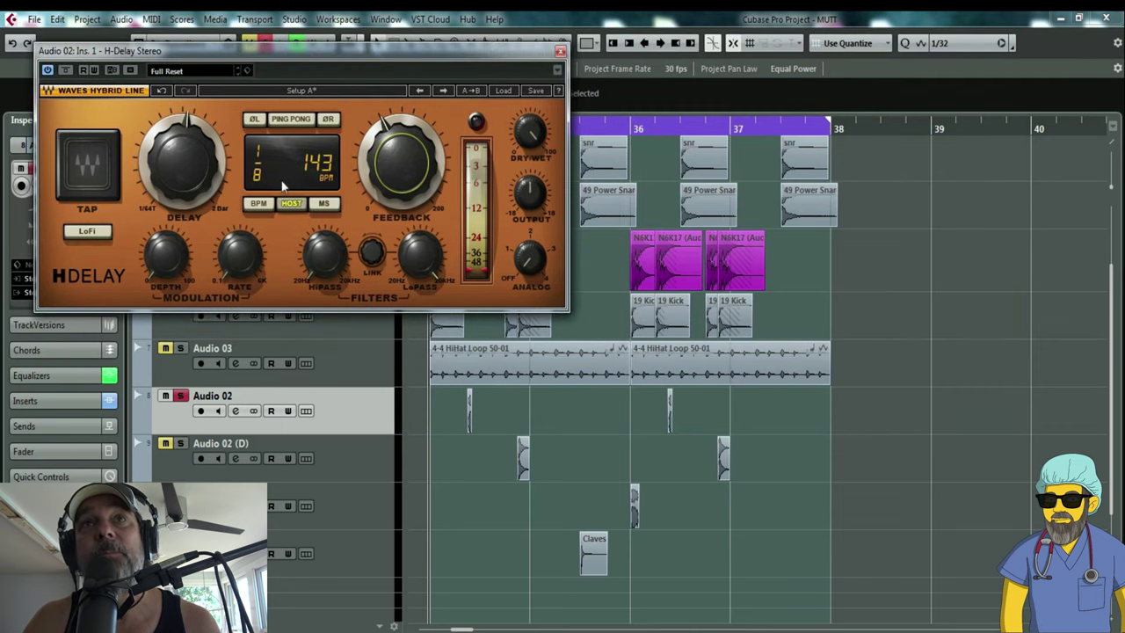
key("space")
mouse_move(407, 162)
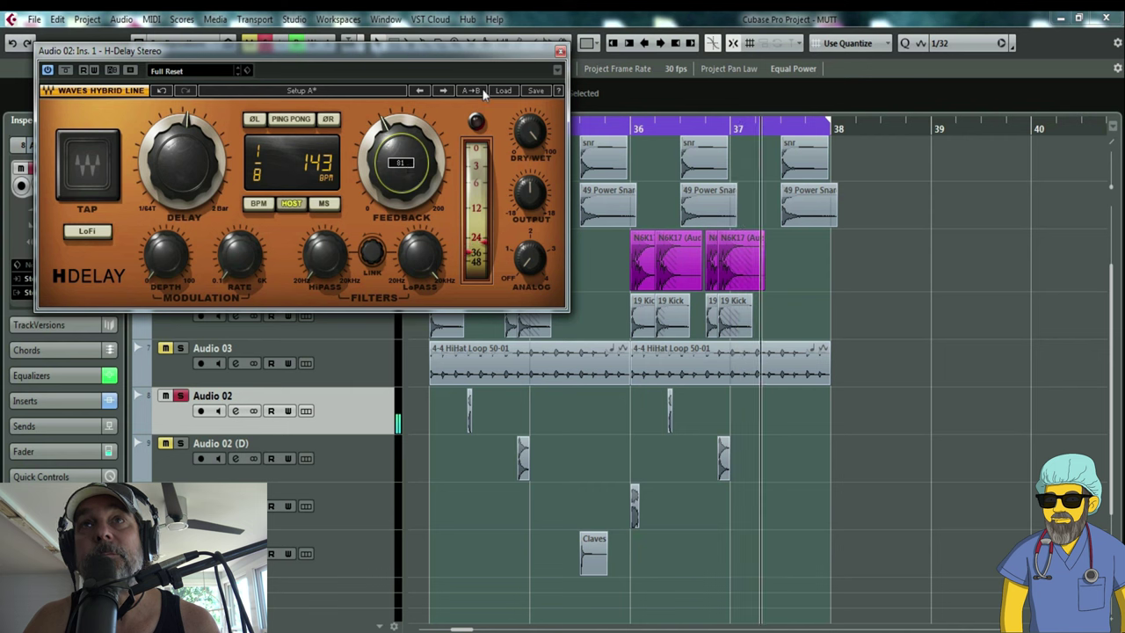
left_click(560, 51)
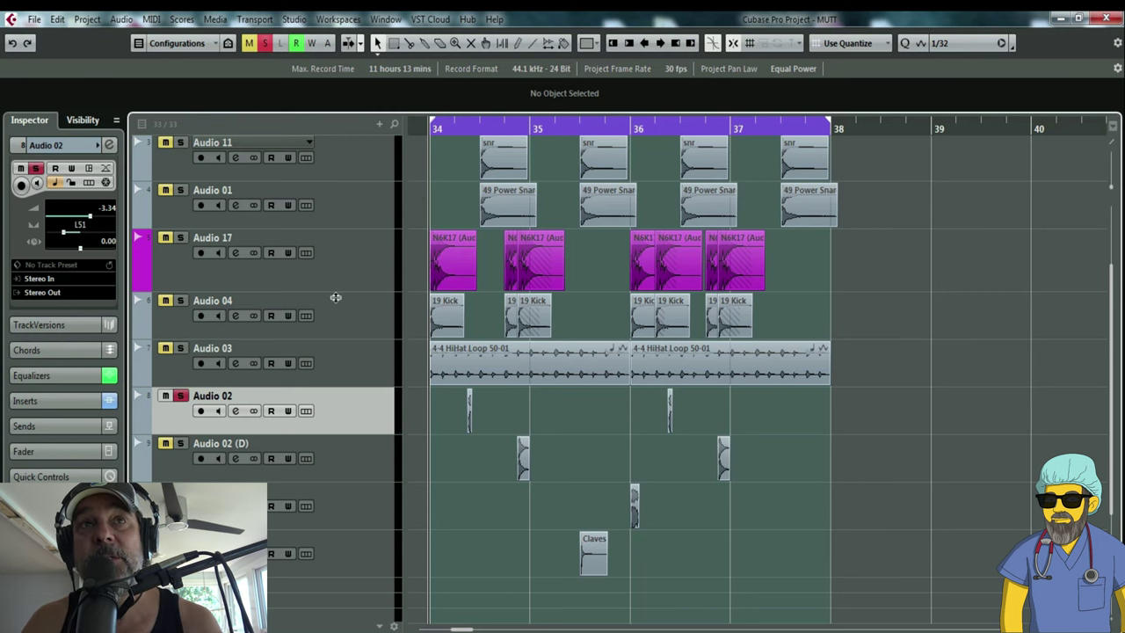
Play the Audio 03 hi-hats soloed for comparison with Audio 02, and clear the solos on both tracks.
key("space")
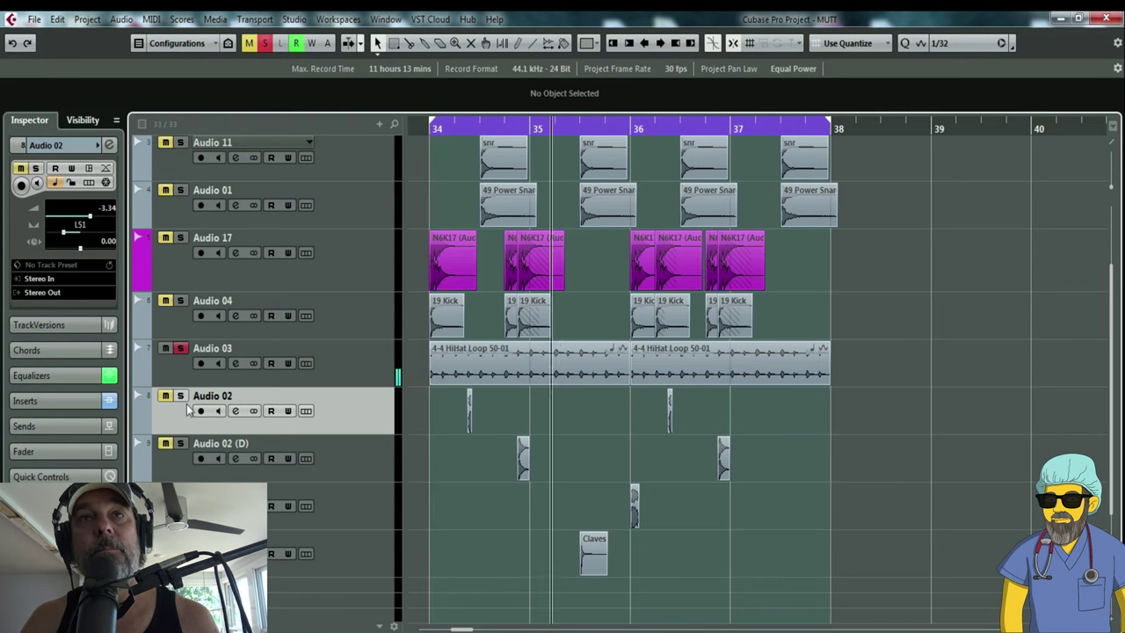
key("space")
left_click(181, 397)
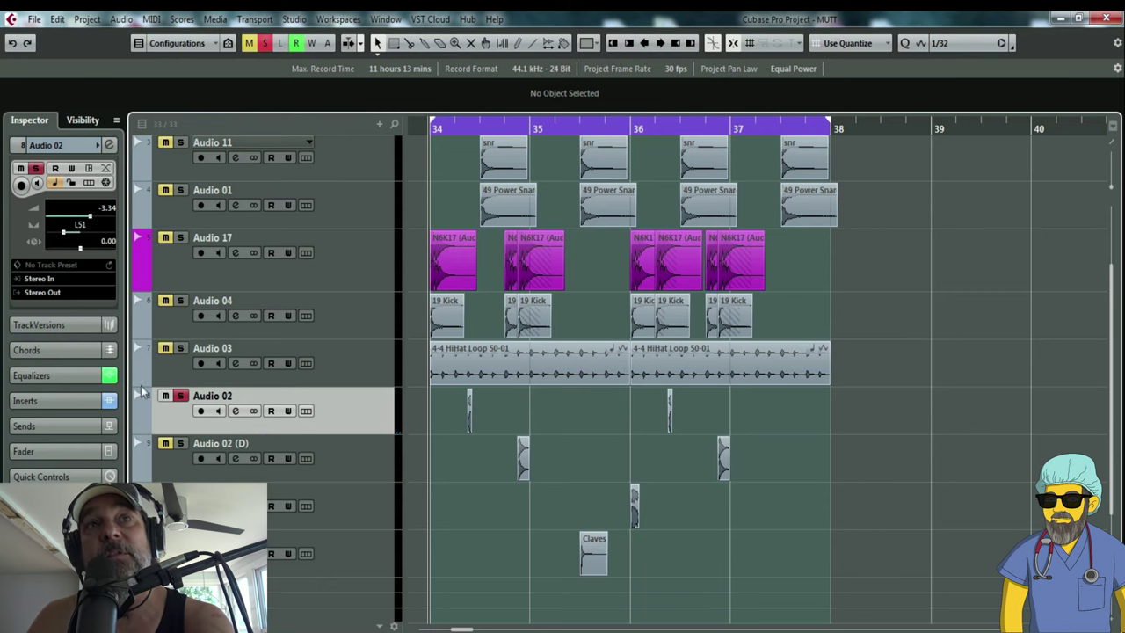
left_click(181, 397)
Solo Audio 02 (D), bypass its H-Delay insert, and play the track back dry.
left_click(182, 444)
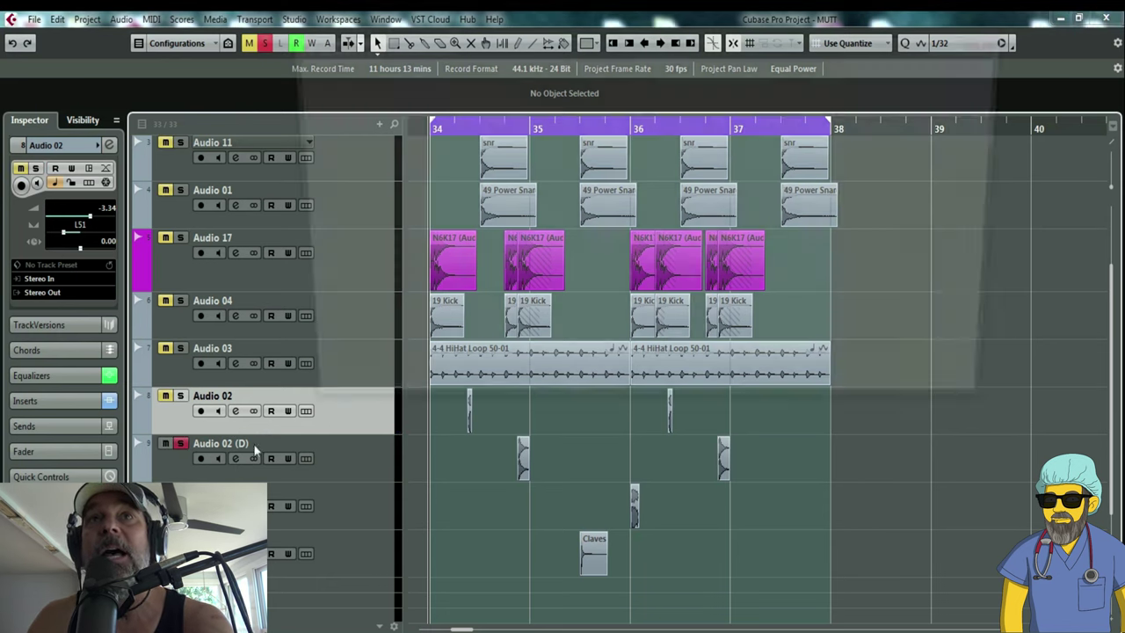
left_click(236, 458)
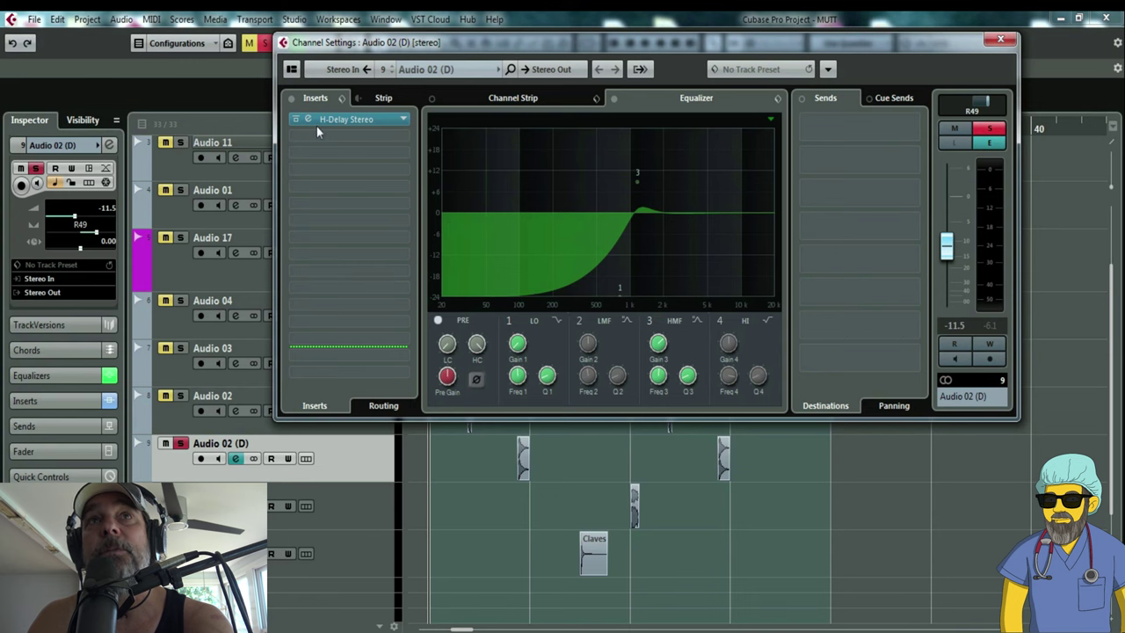
left_click(317, 125)
key("Escape")
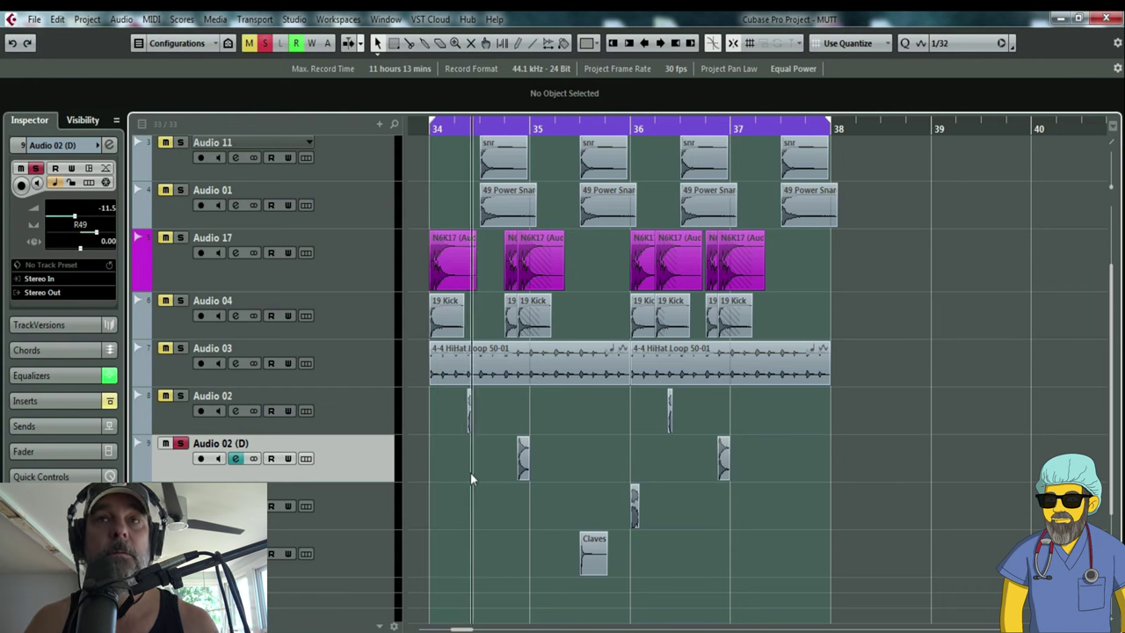
key("space")
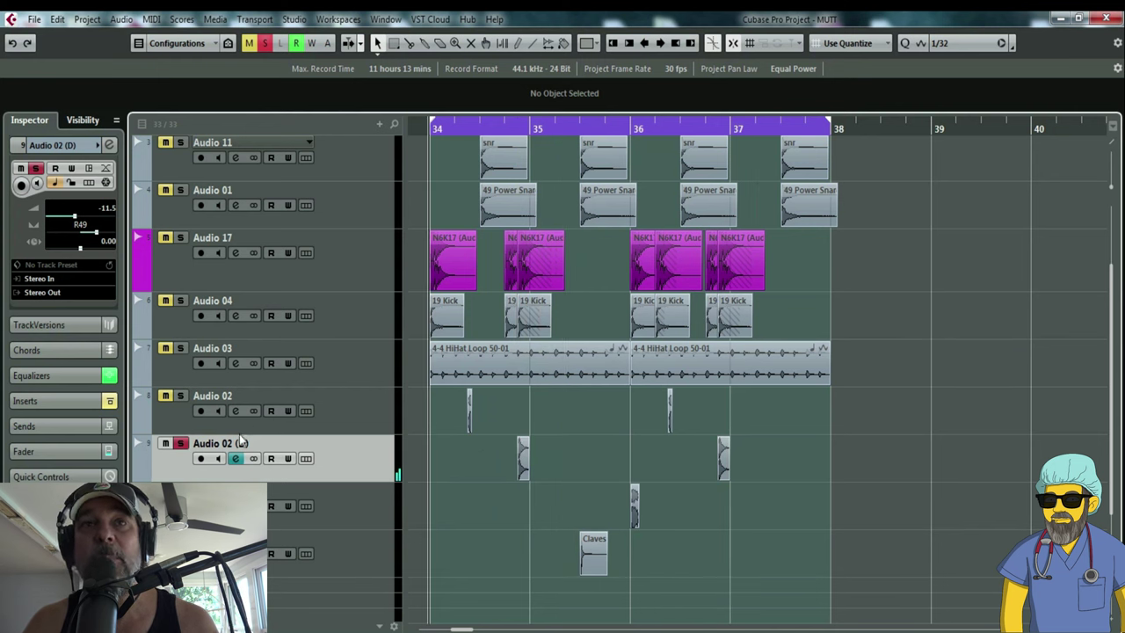
Re-enable the H-Delay insert on Audio 02 (D), view its delay settings, and close the plug-in.
left_click(235, 459)
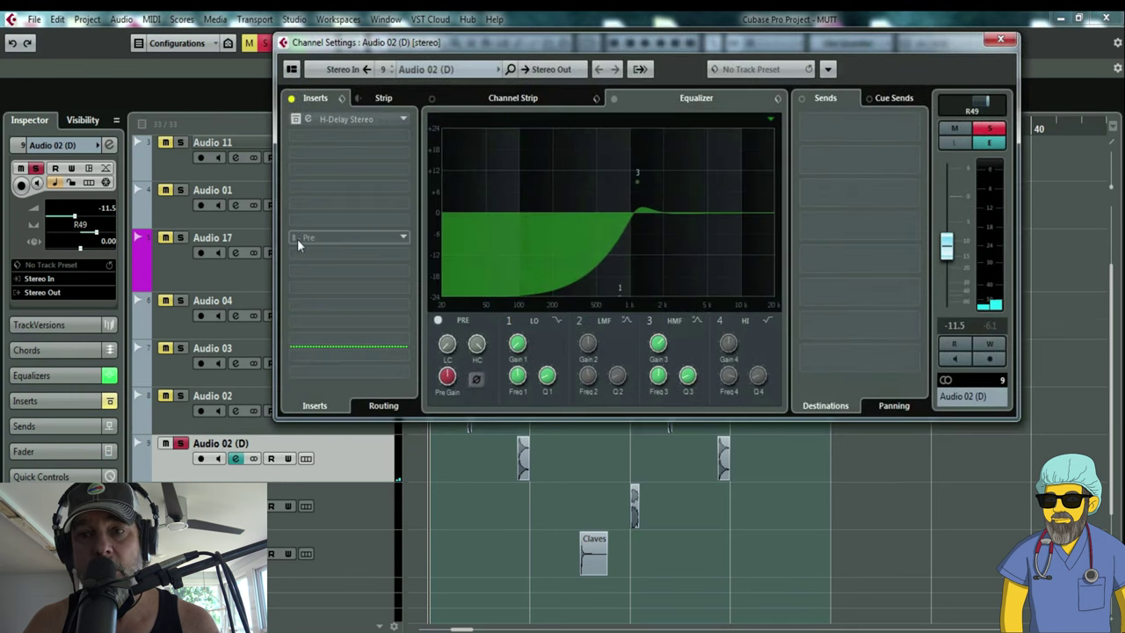
left_click(308, 119)
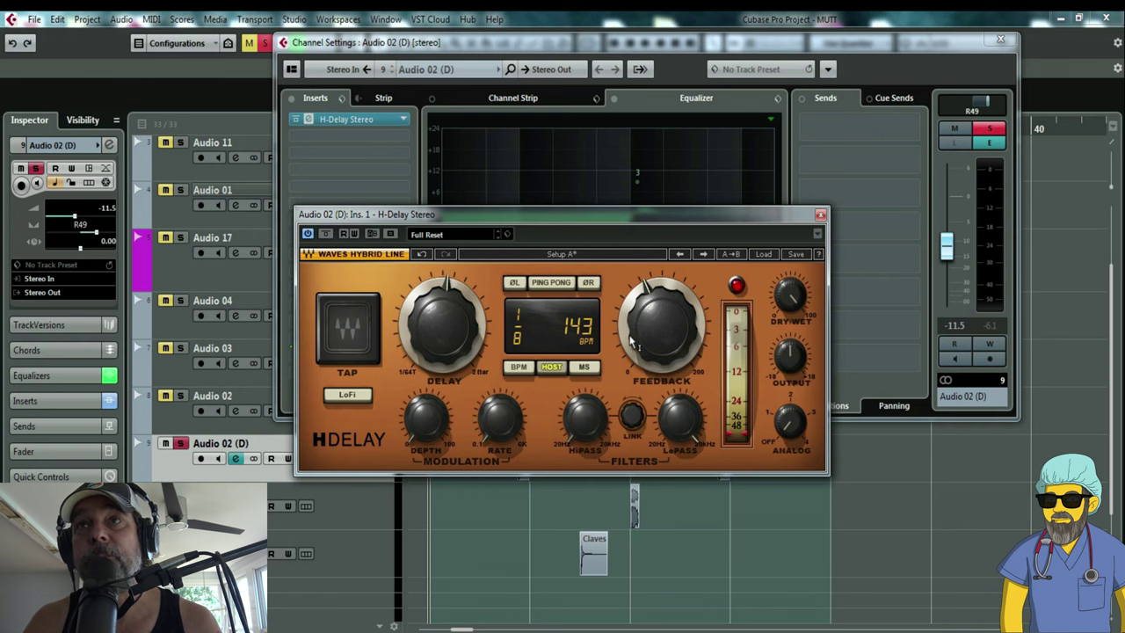
left_click(277, 359)
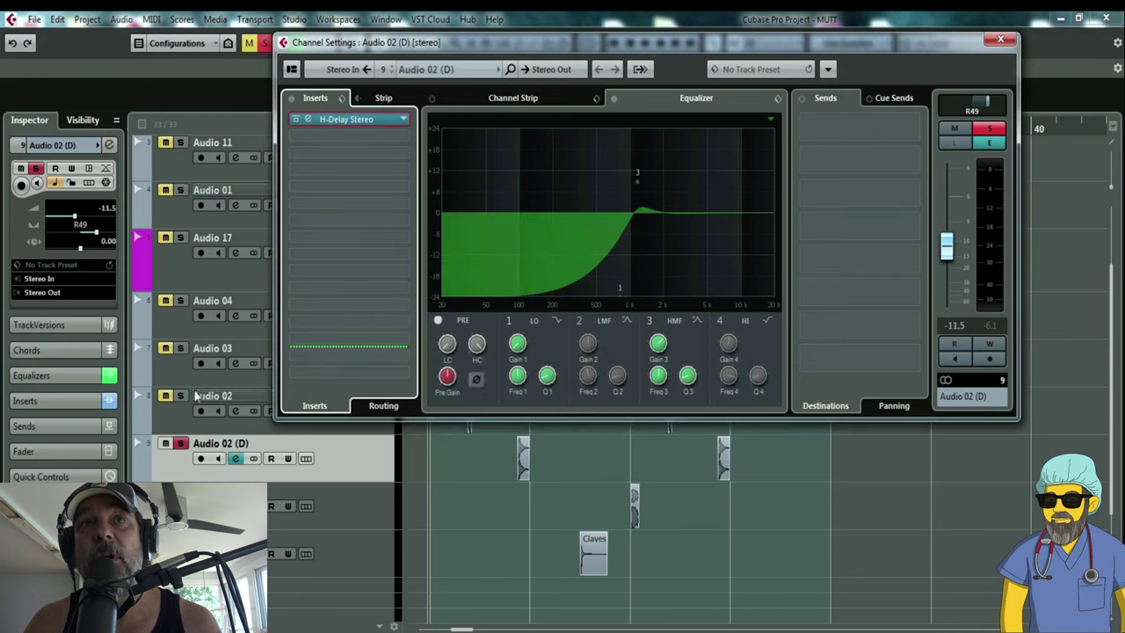
Add Audio 02 to the solo, close the channel settings, and play it together with Audio 02 (D).
left_click(182, 397)
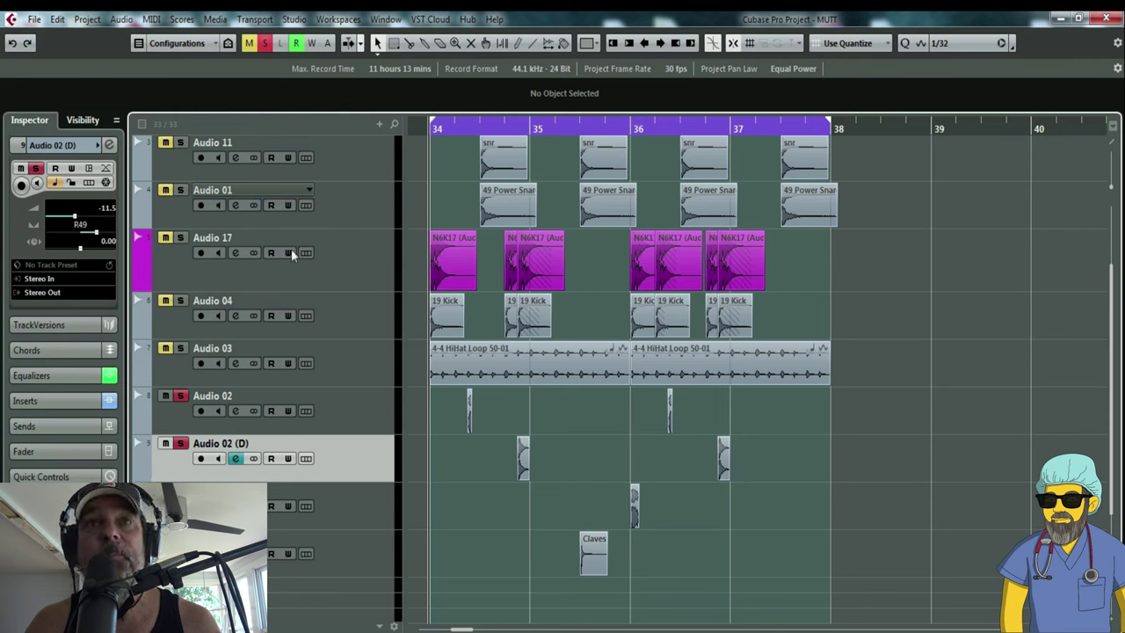
left_click(323, 428)
left_click(343, 454)
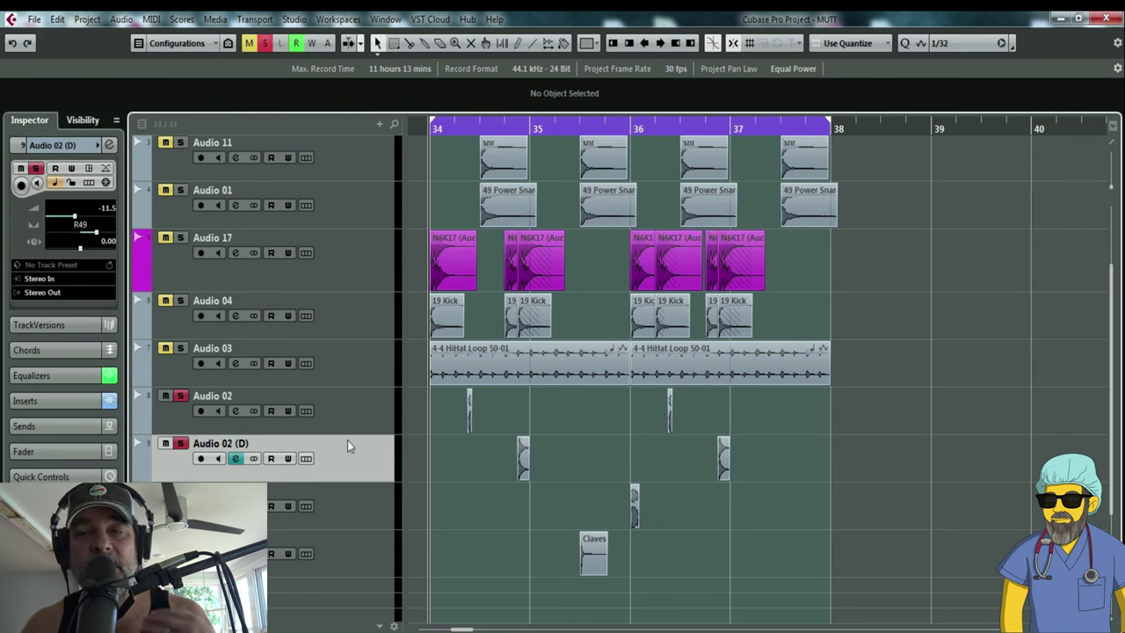
key("space")
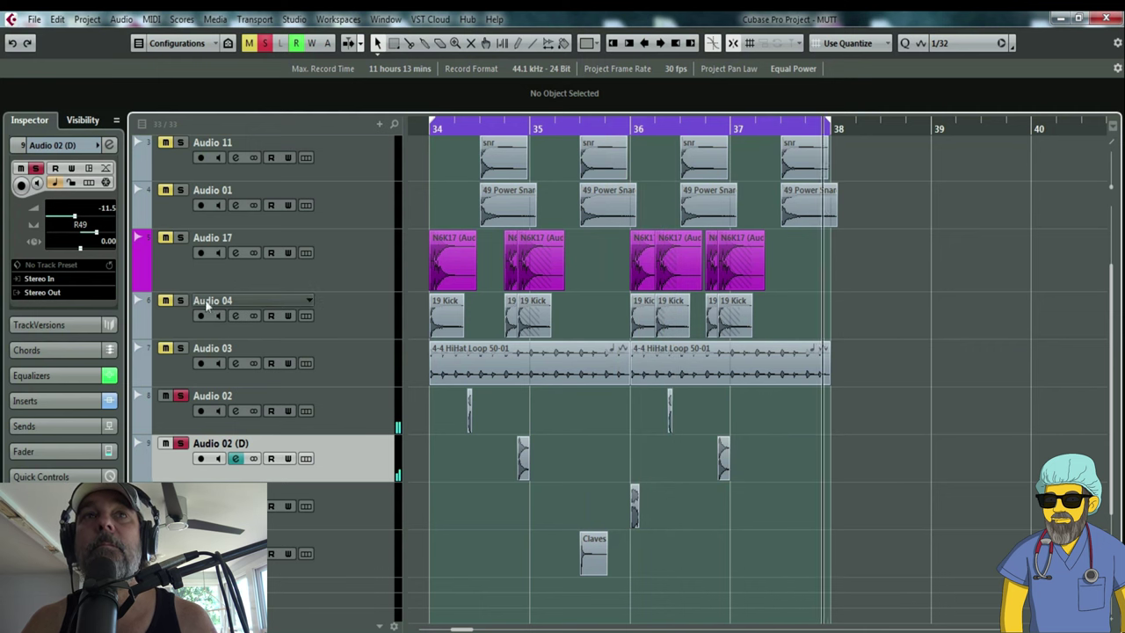
Add Audio 11, Audio 01, Audio 17 and Audio 04 to the solo during playback, and clear all solos.
left_click(180, 142)
left_click(180, 190)
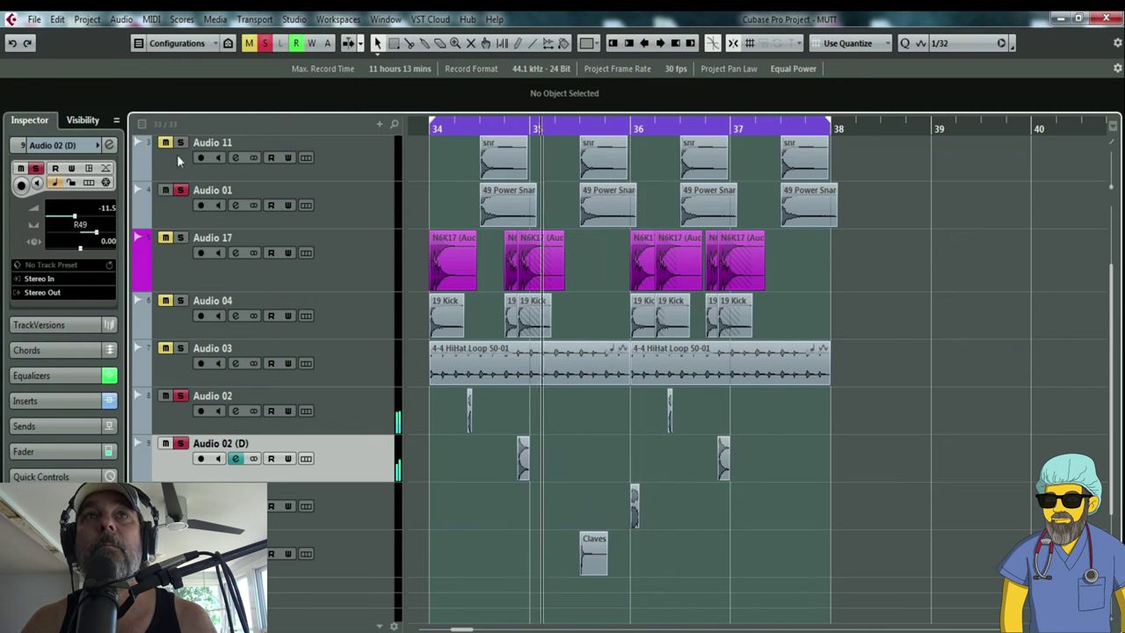
left_click(181, 238)
left_click(181, 300)
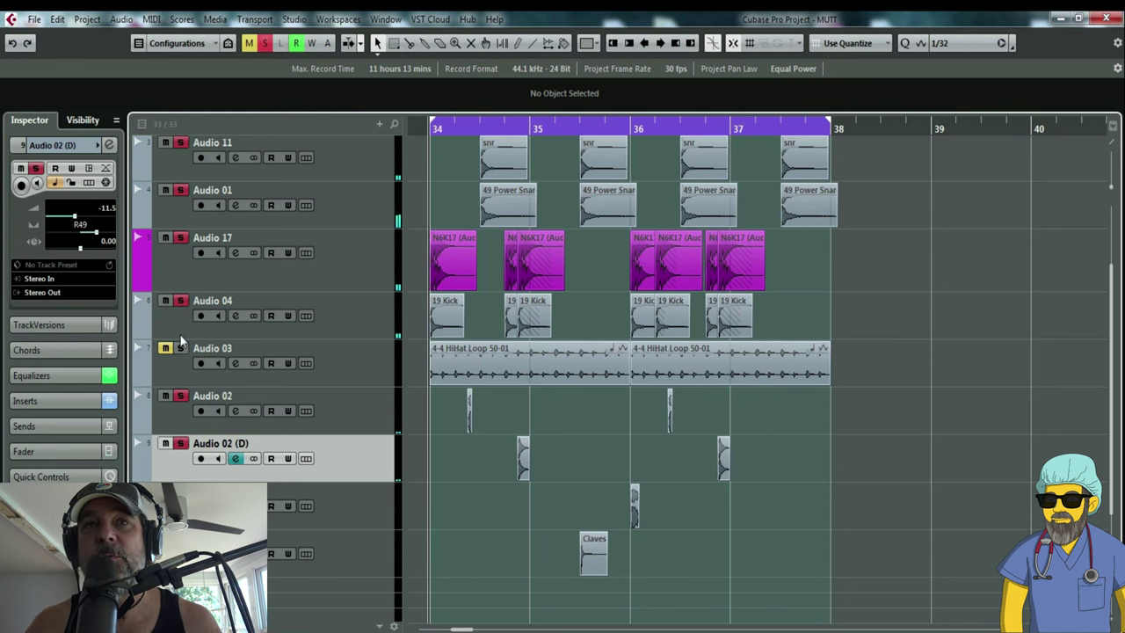
left_click(262, 44)
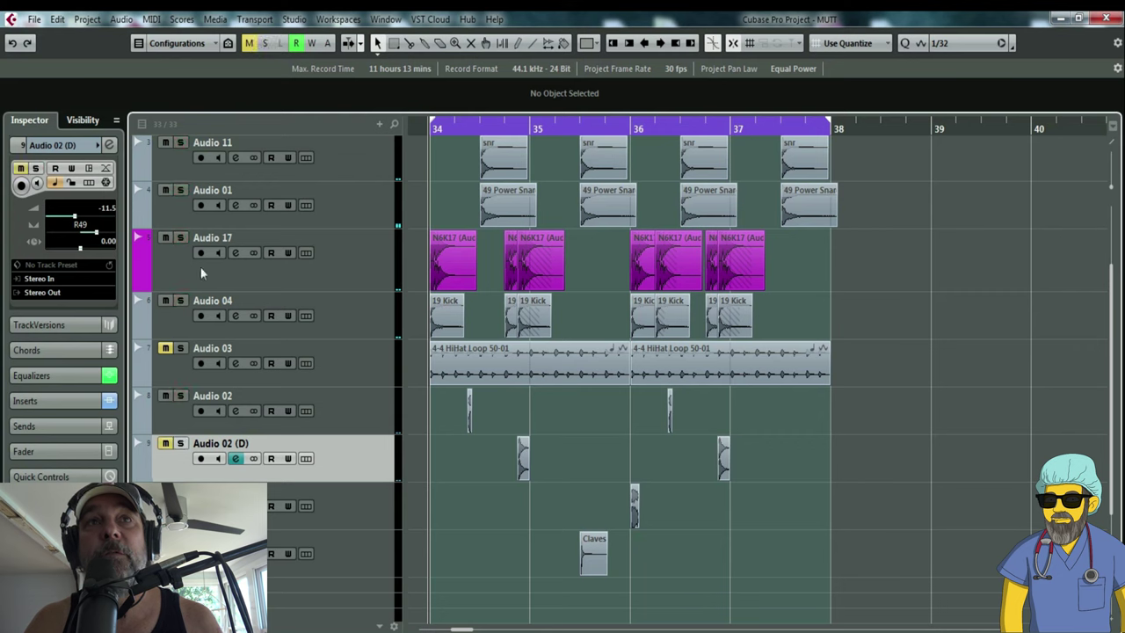
Solo the tambourine track, toggle its H-Delay bypass in the channel settings while auditioning it, and close the settings.
left_click(180, 443)
left_click(181, 444)
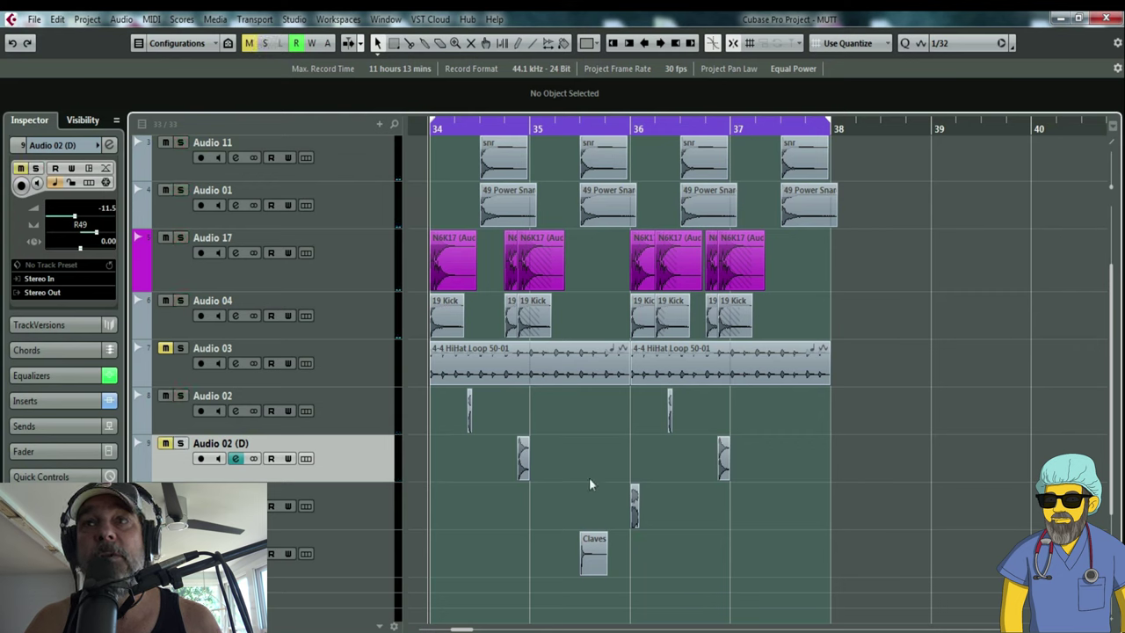
left_click(607, 129)
left_click(234, 505)
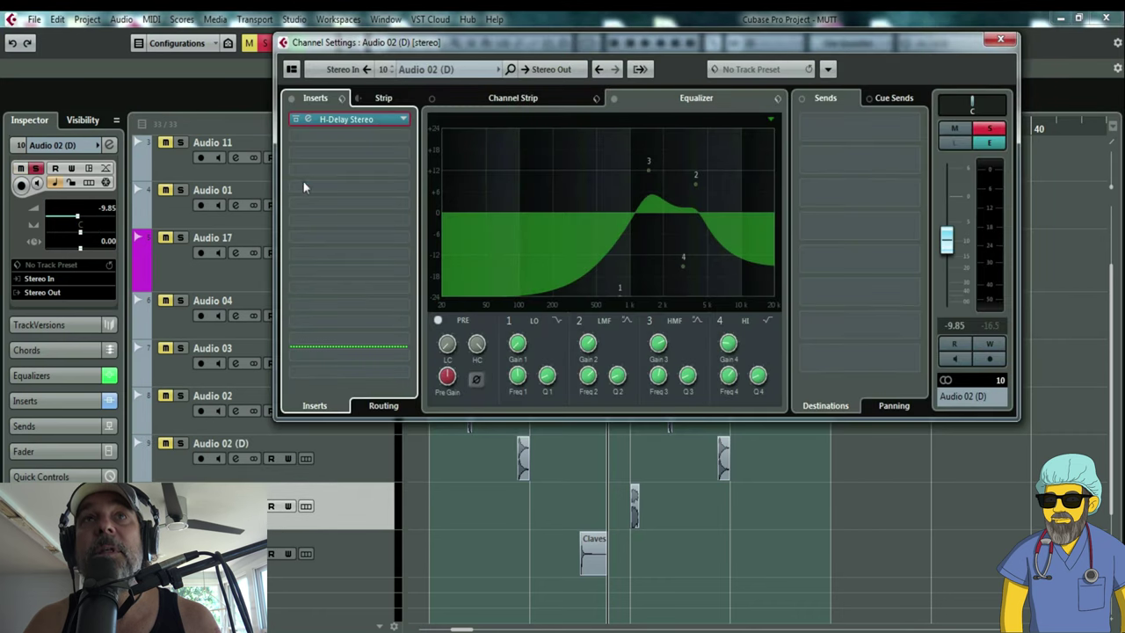
left_click(296, 120)
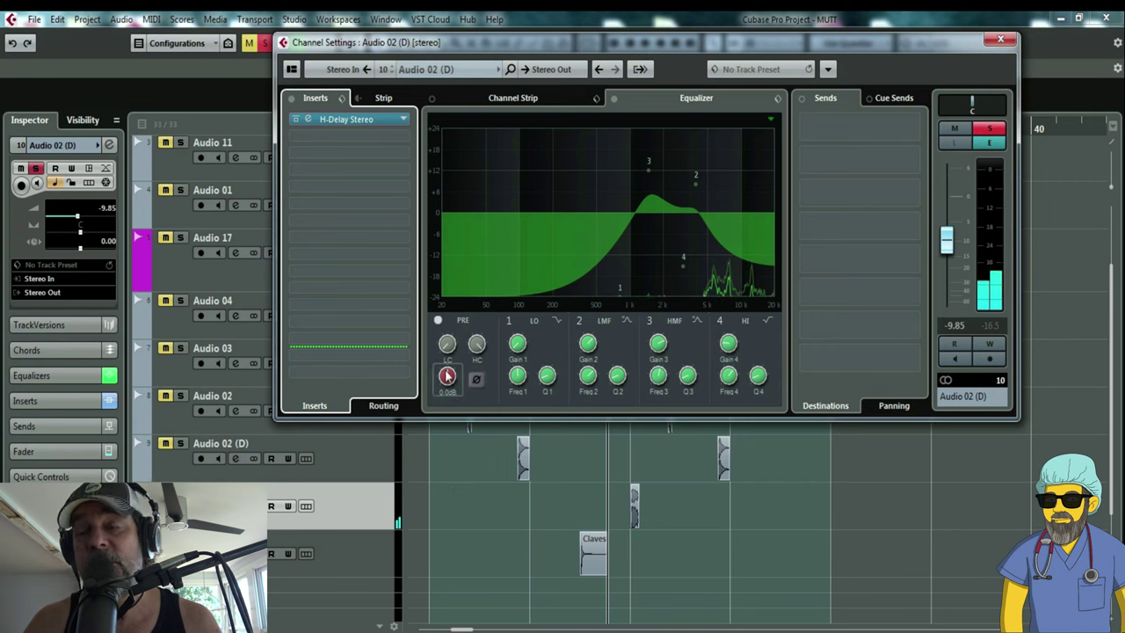
key("e")
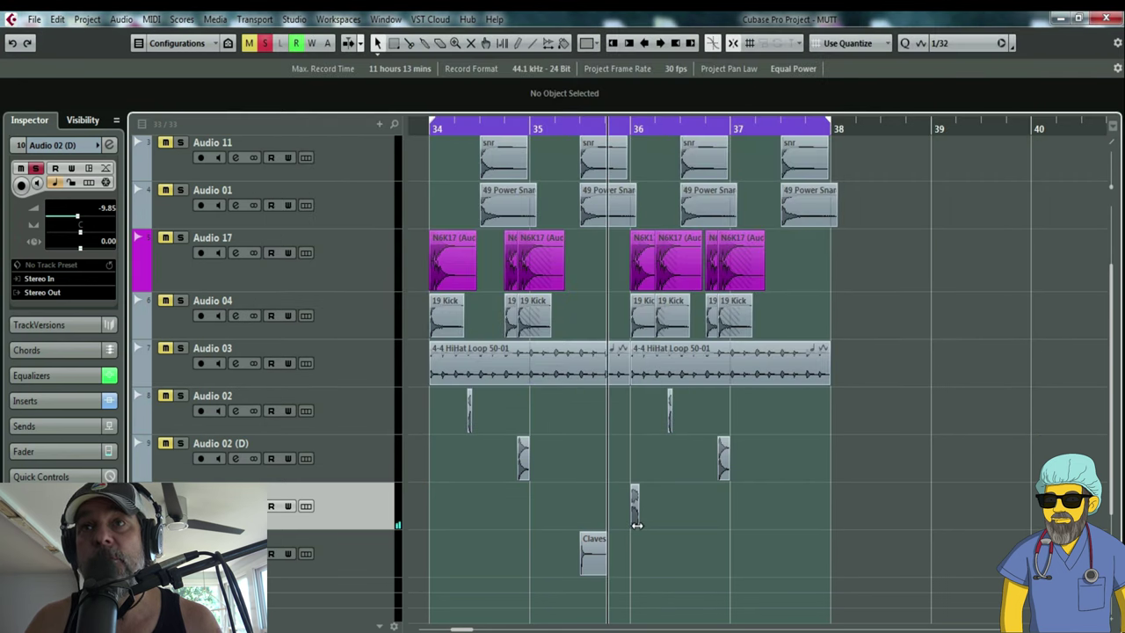
Lengthen the 08 Tambourine event at bar 36 to reveal more of its sample, and undo the change.
left_click_drag(636, 524, 675, 524)
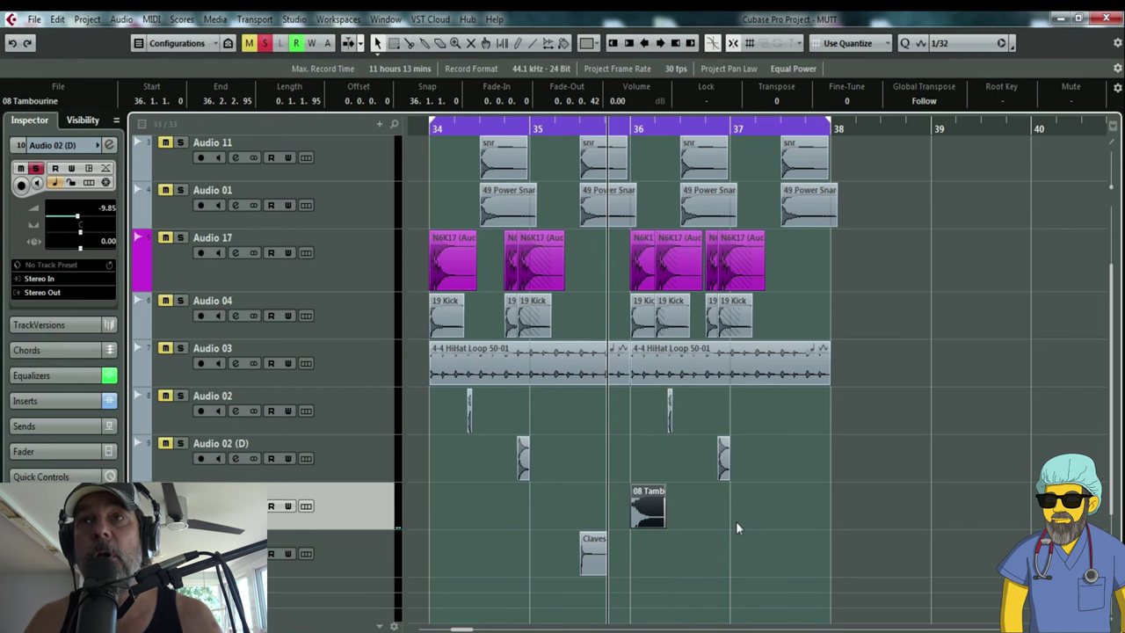
key("ctrl+z")
Play the tambourine soloed together with Audio 02 and Audio 02 (D), and add the Audio 01 snare and Audio 17 kick.
key("space")
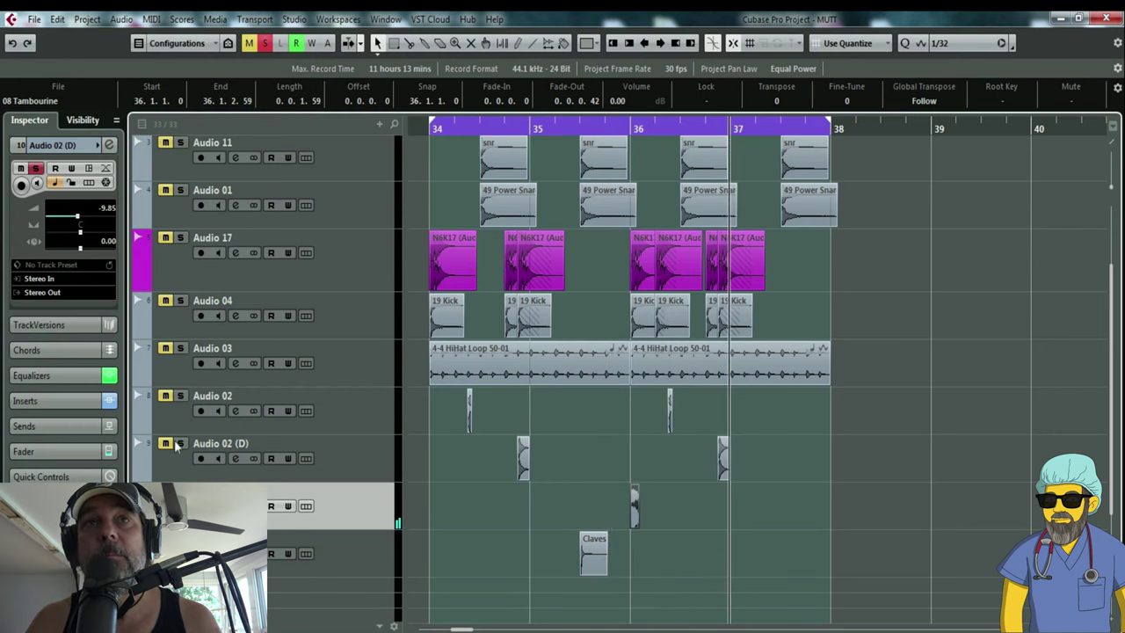
left_click(181, 396)
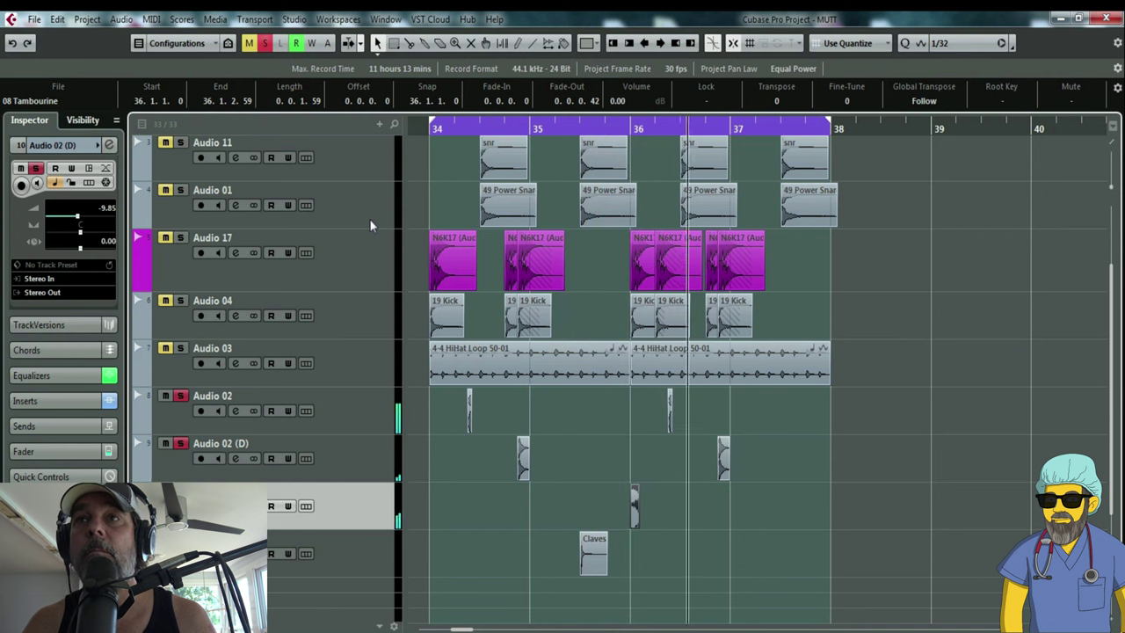
left_click(180, 191)
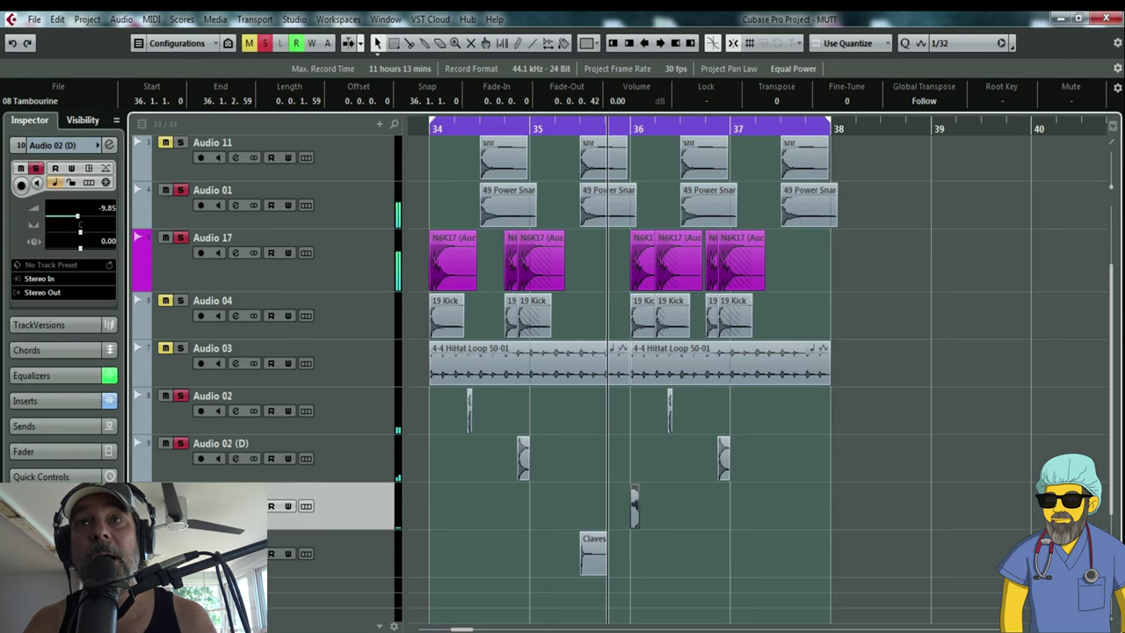
Open the tambourine track's H-Delay to view its delay settings, and close the plug-in and channel settings.
left_click(235, 458)
left_click(308, 120)
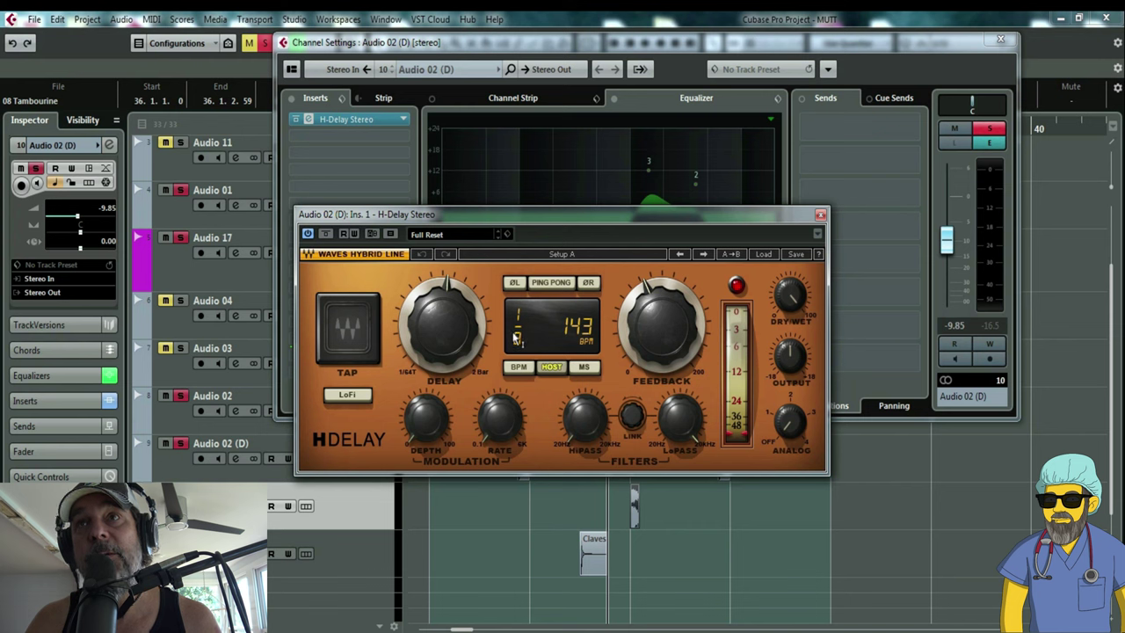
left_click(820, 216)
key("Escape")
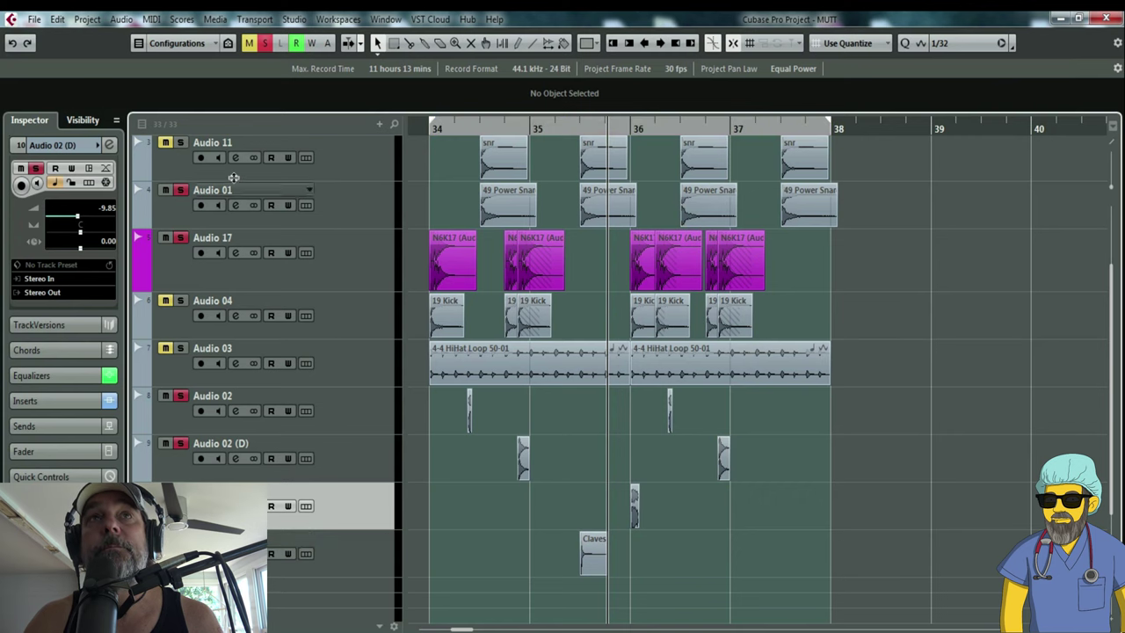
Solo only the Claves track, enable its DevilLoc.64 insert, view the plug-in, and close it with the channel settings.
left_click(263, 43)
key("s")
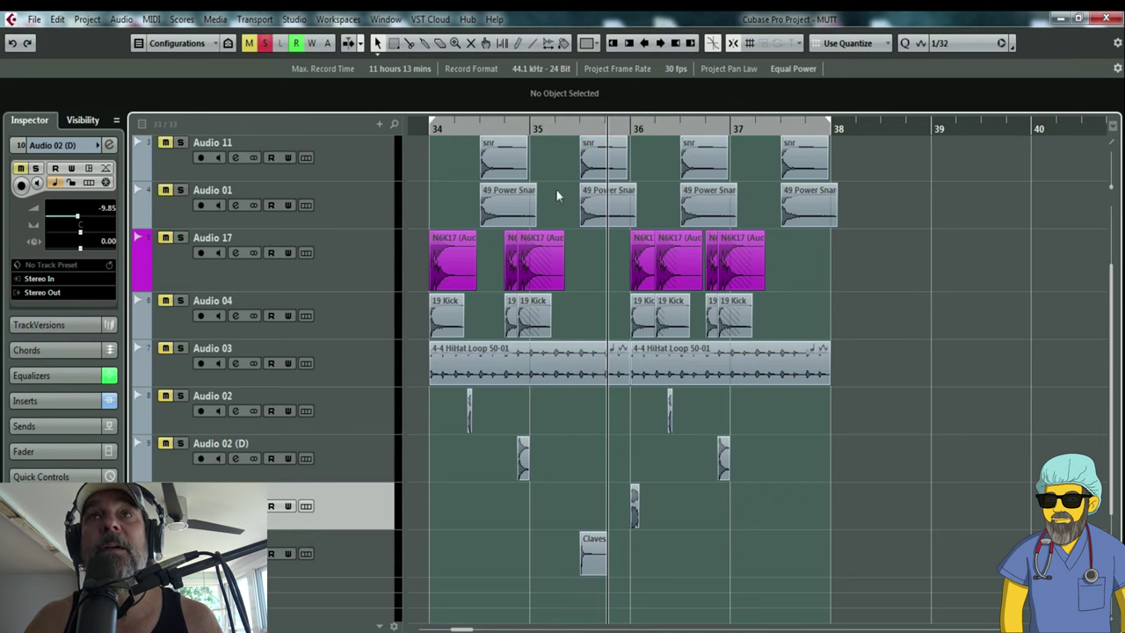
key("e")
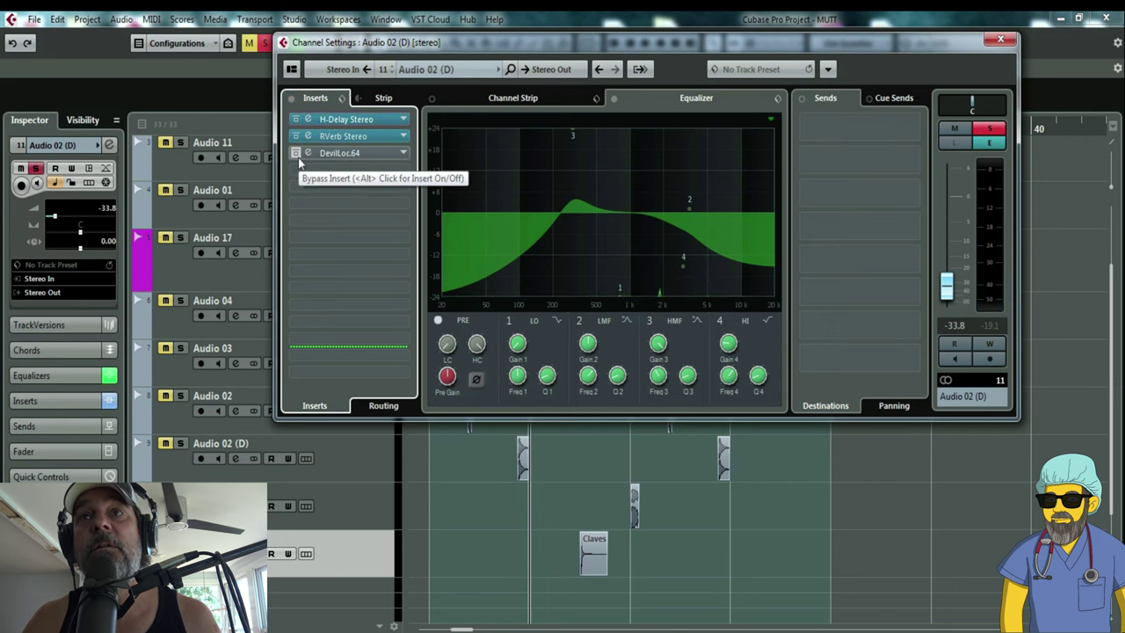
left_click(298, 157)
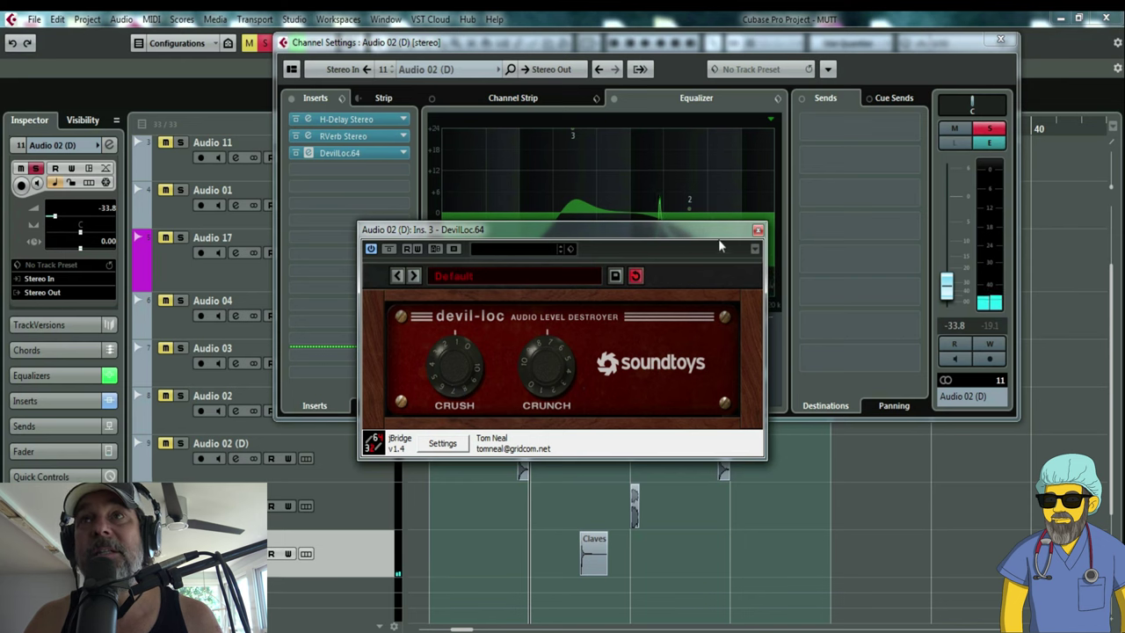
left_click(758, 231)
key("e")
Play the four delayed percussion tracks soloed together, and clear the solos to hear them with the drums.
key("s")
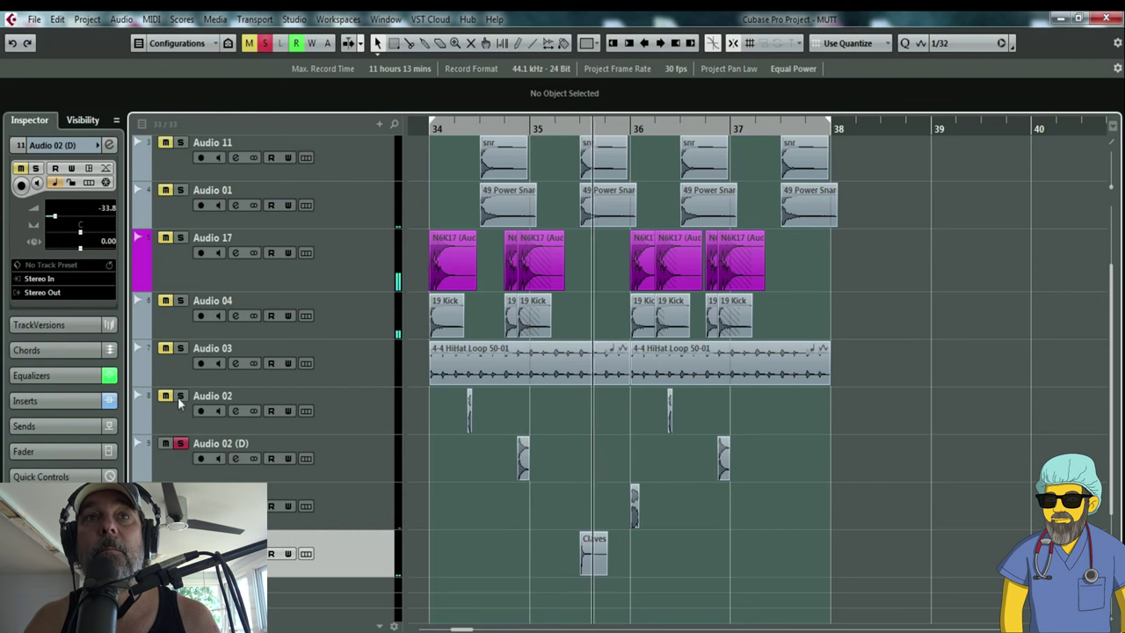
key("s")
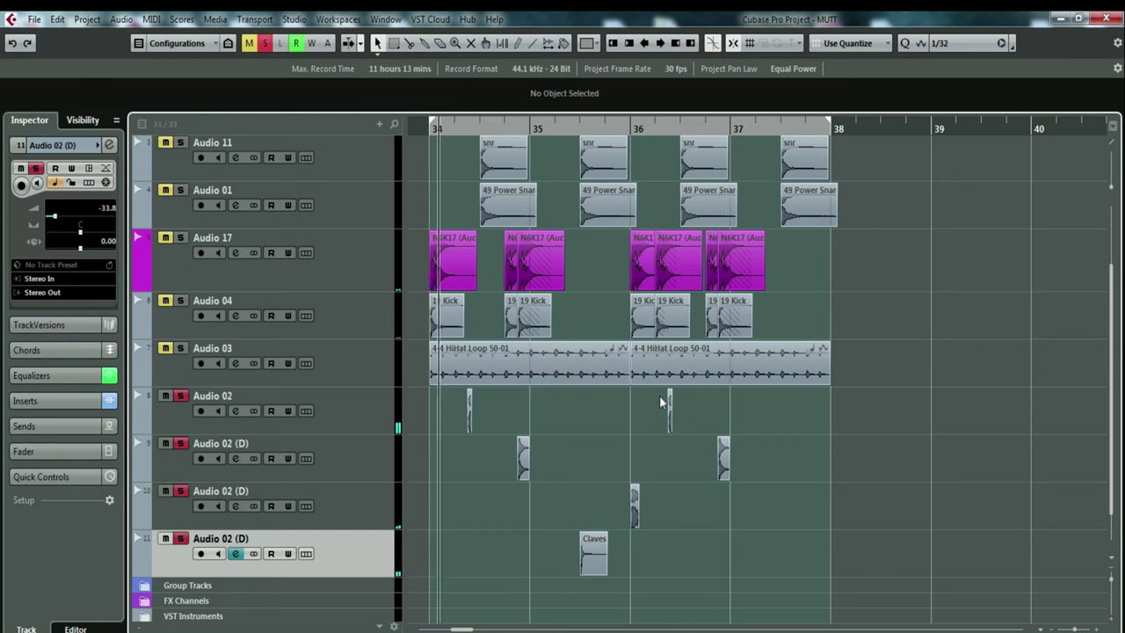
key("s")
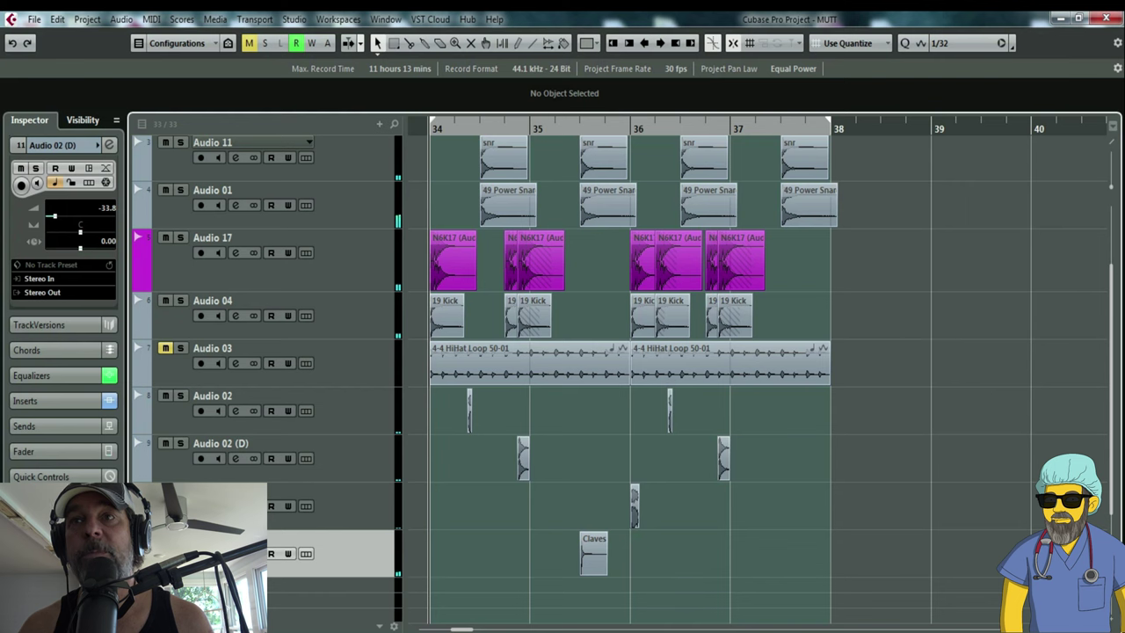
Turn the playback cycle back on, view the H-Delay settings on the Claves track, and close the plug-in.
key("KP_Divide")
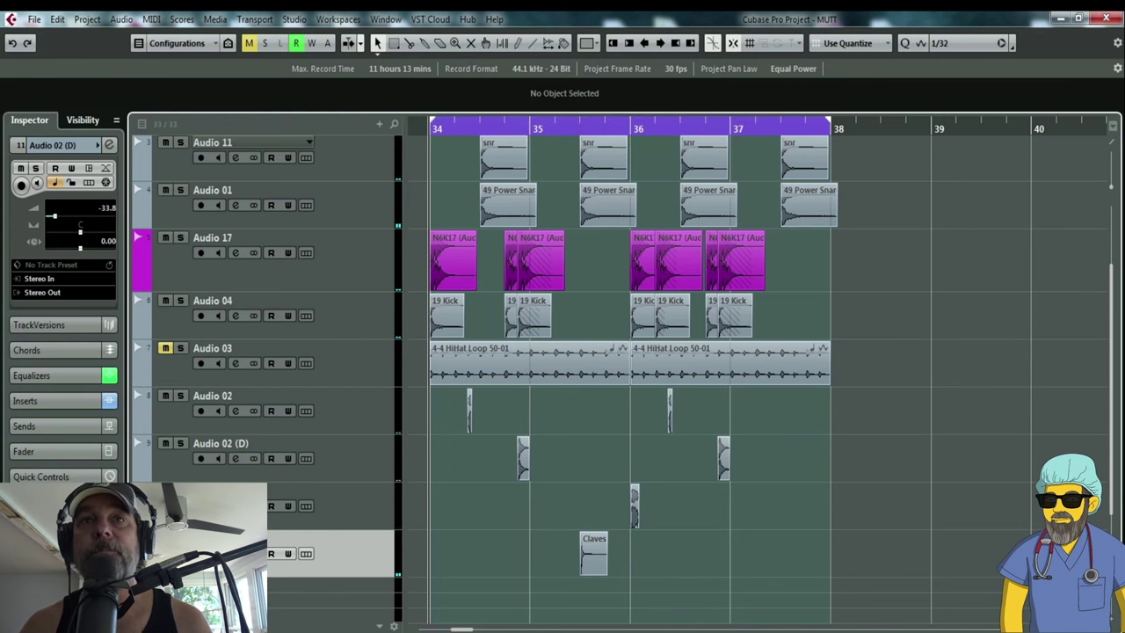
key("e")
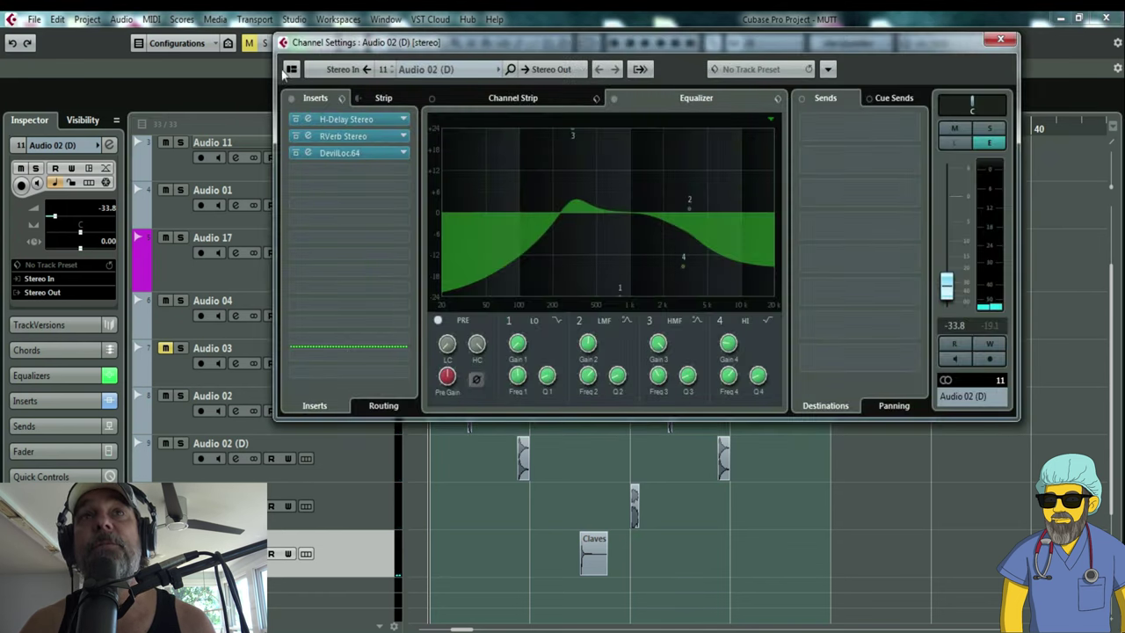
left_click(308, 123)
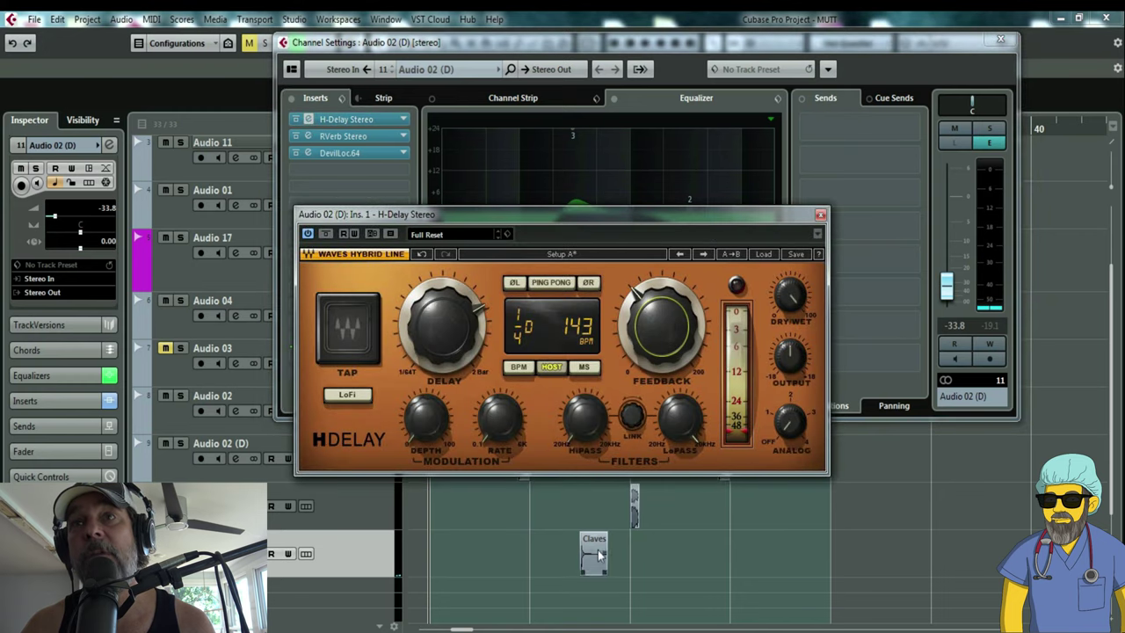
key("e")
left_click(820, 215)
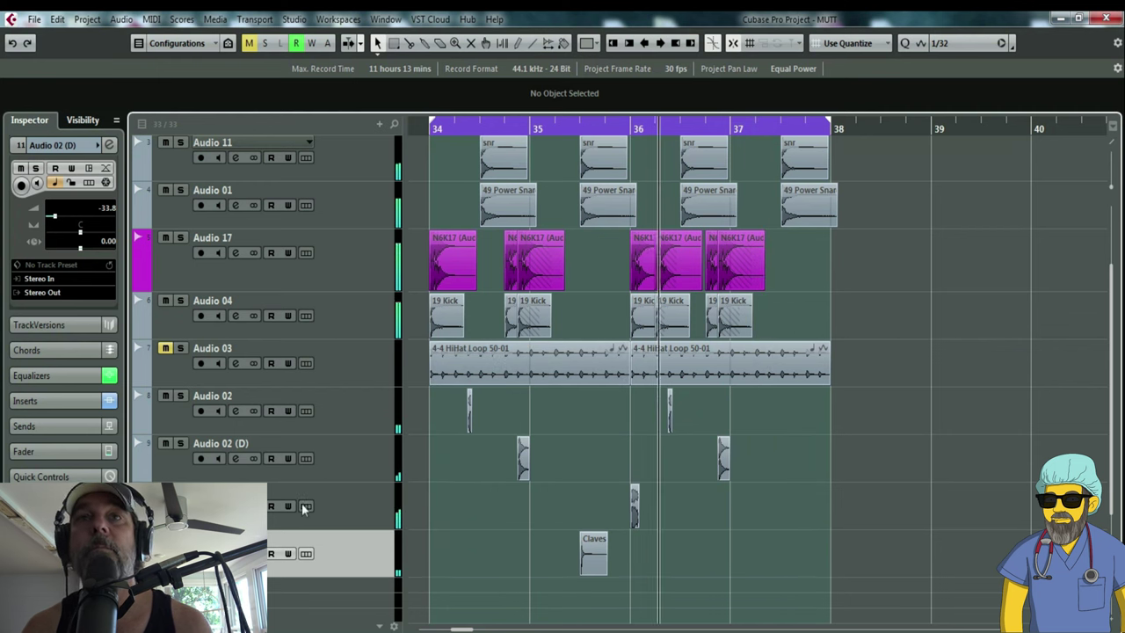
Play the drums with the Audio 03 hi-hat loop unmuted and the percussion tracks muted, and unmute the percussion tracks.
key("space")
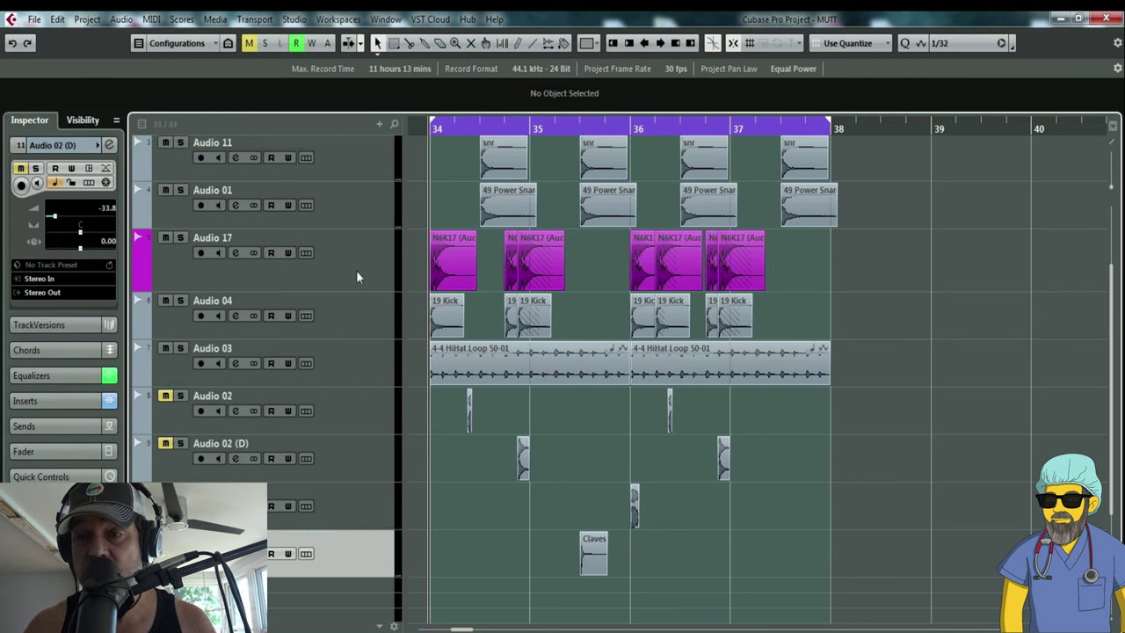
key("space")
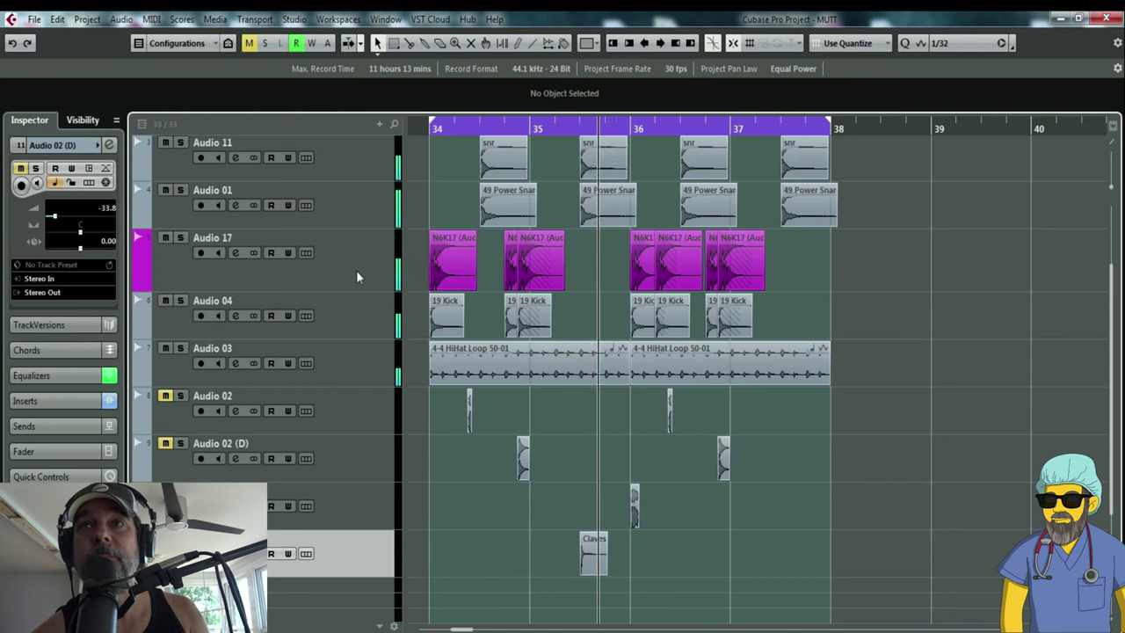
key("space")
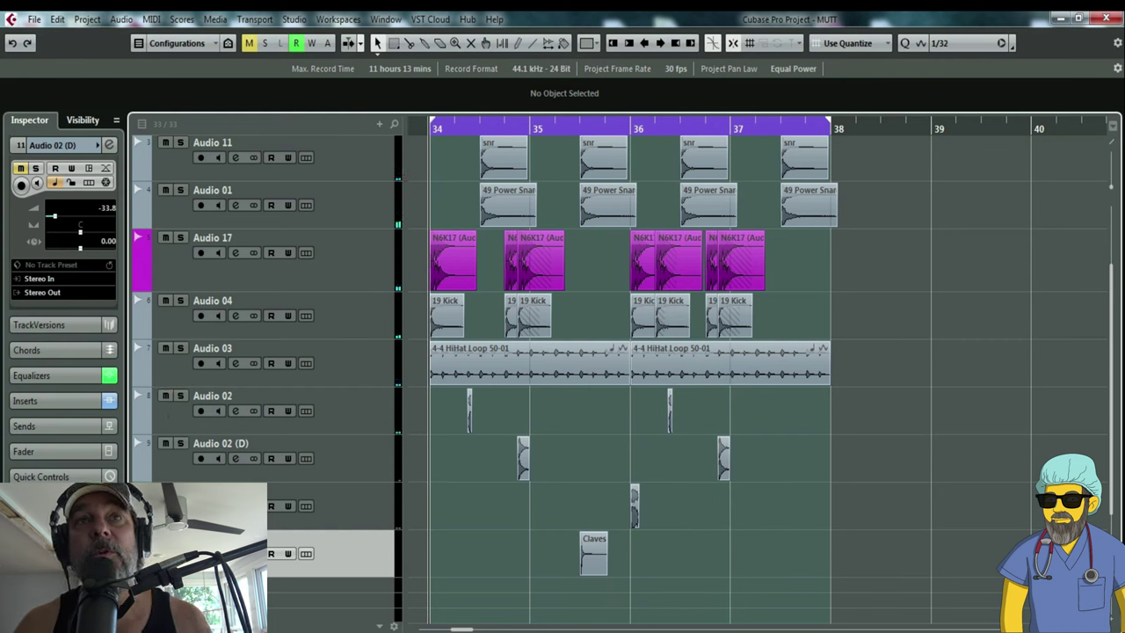
Solo the Claves track, view its inserts and equalizer in the channel settings, and close the settings.
key("s")
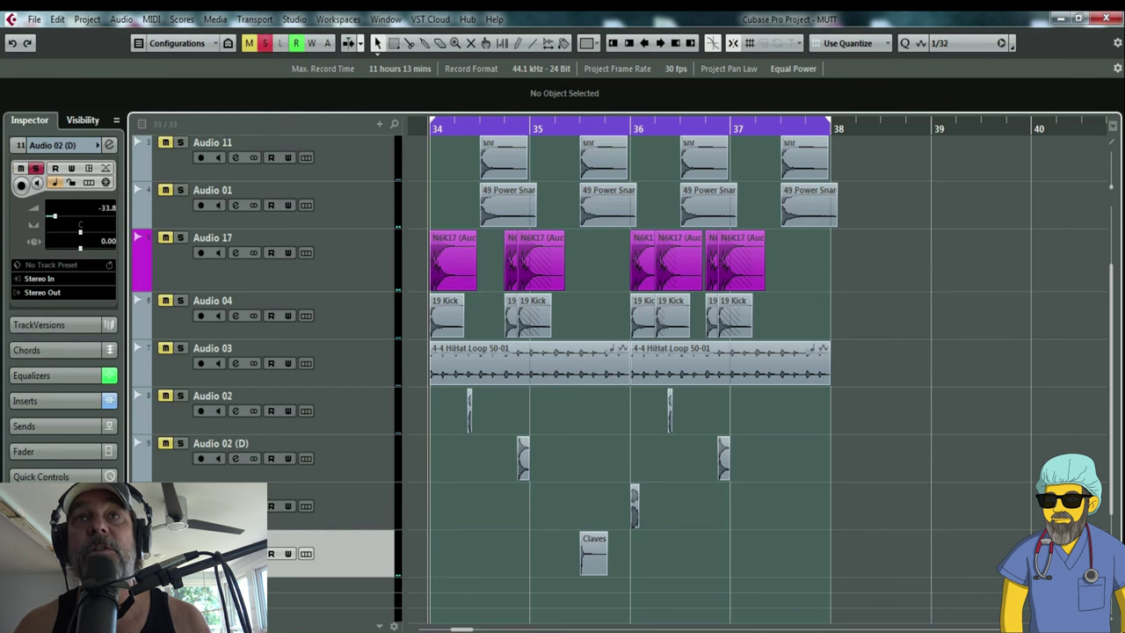
key("e")
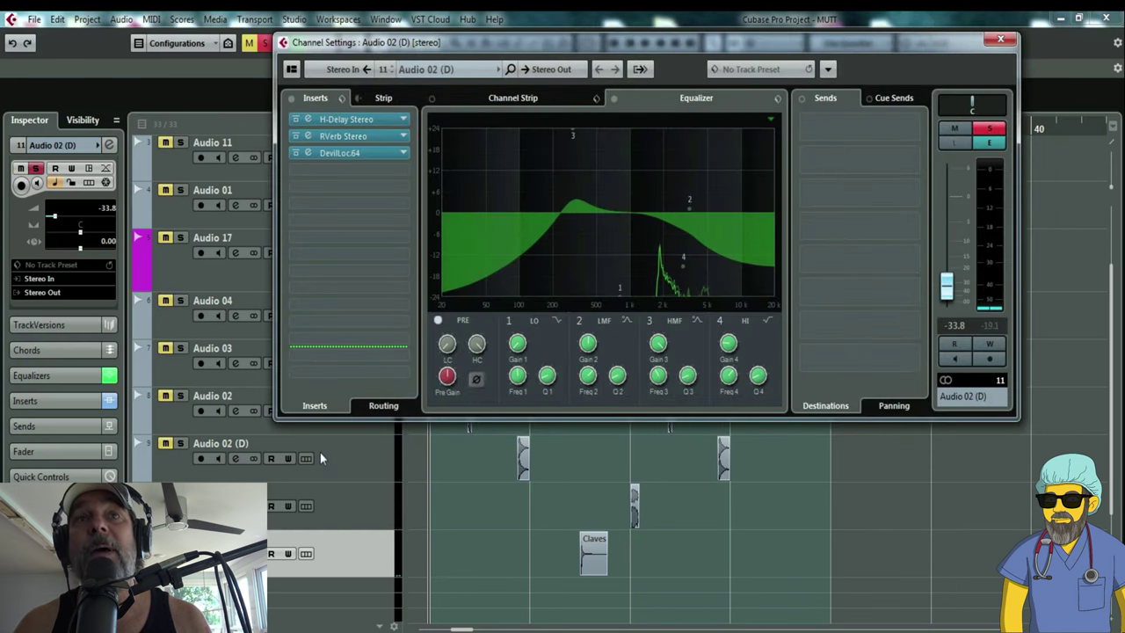
key("e")
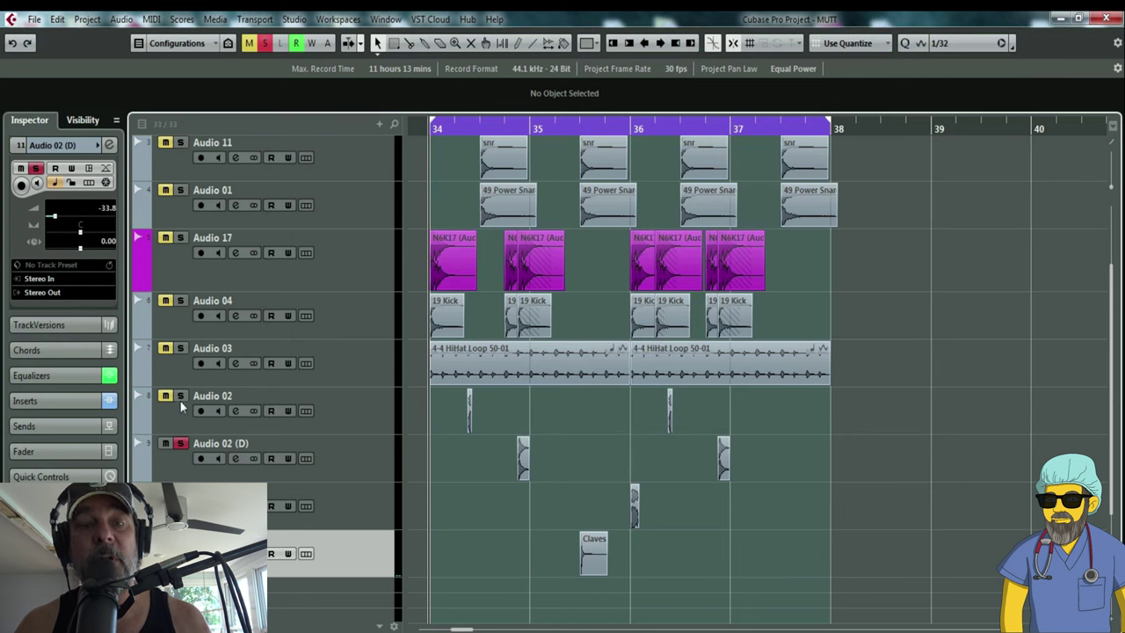
Copy the RVerb Stereo insert from the Claves channel 11 in the MixConsole to percussion channels 10, 9 and 8.
key("F3")
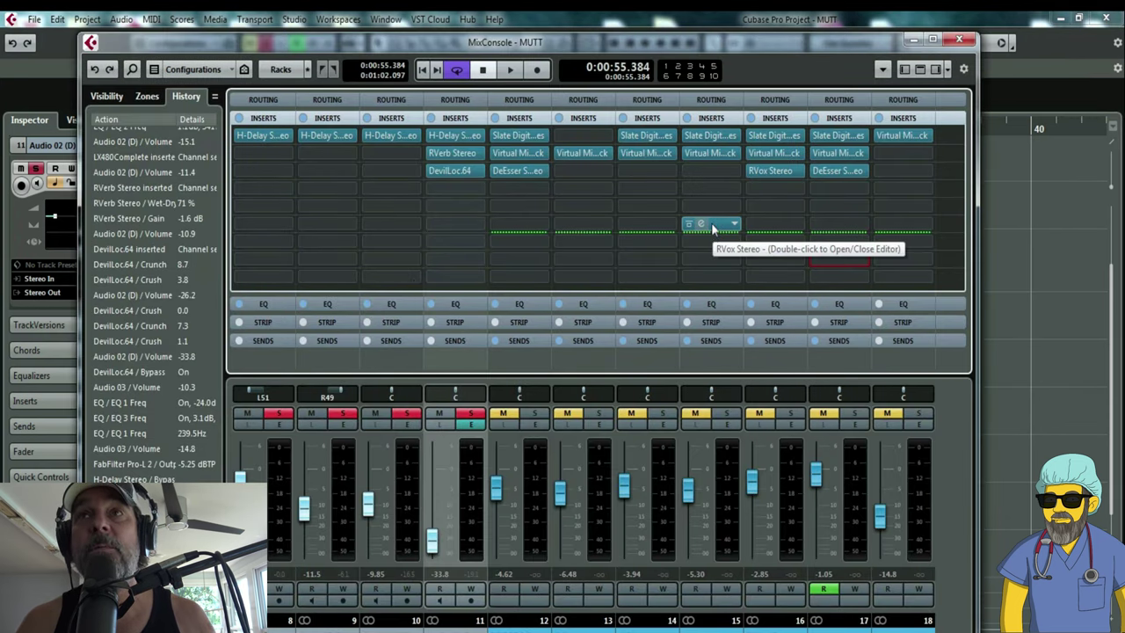
left_click_drag(713, 227, 602, 223)
scroll(562, 193, "left", 2)
left_click_drag(582, 153, 525, 152)
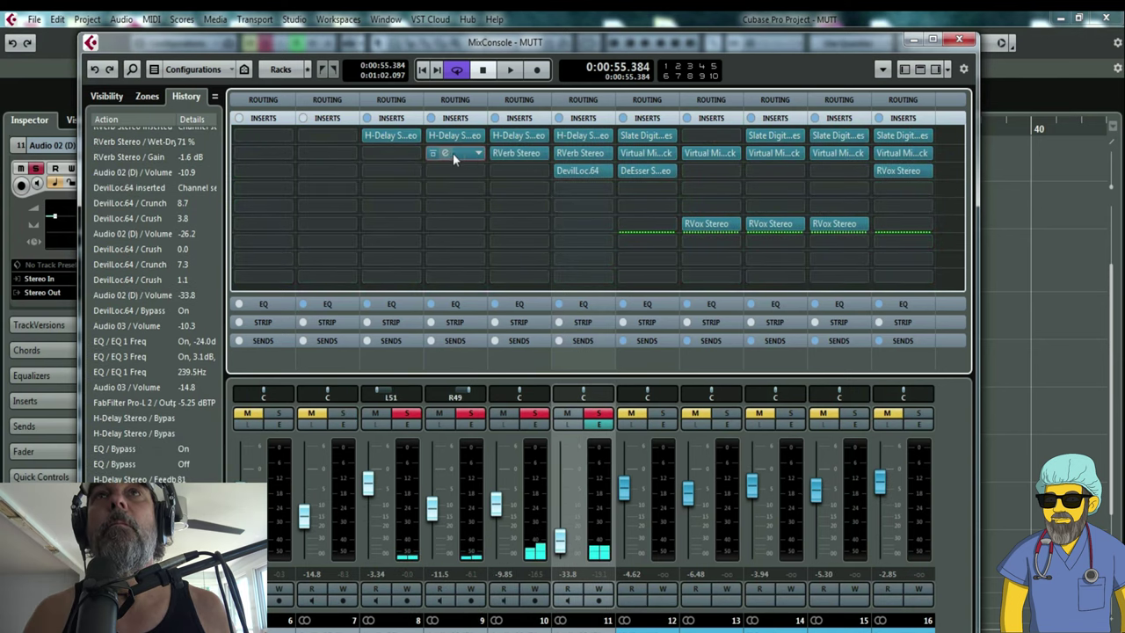
left_click_drag(452, 153, 390, 156)
Play the soloed percussion and raise the volumes of channel 9 to -9.59, channel 10 to -8.06 and channel 8 to -2.34.
key("space")
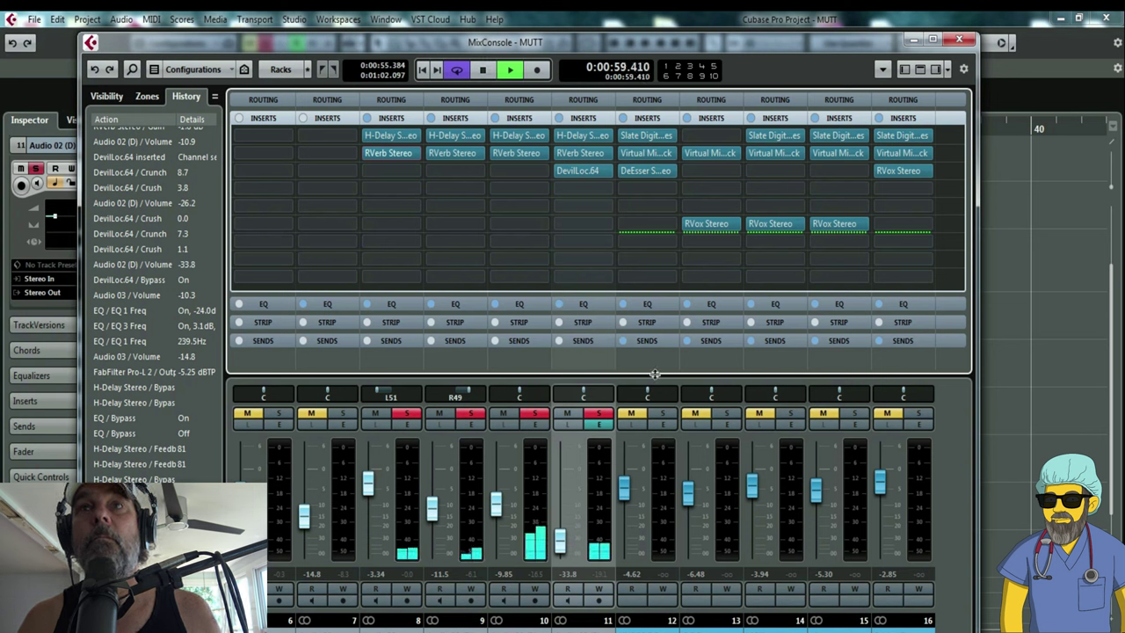
left_click_drag(431, 524, 432, 519)
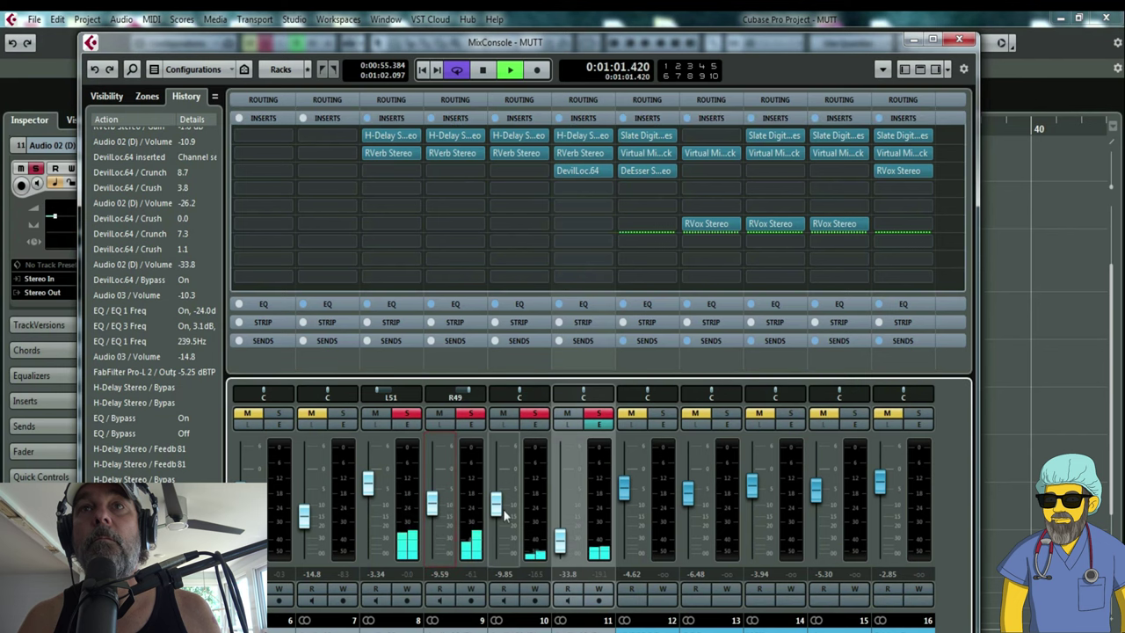
left_click_drag(369, 489, 374, 484)
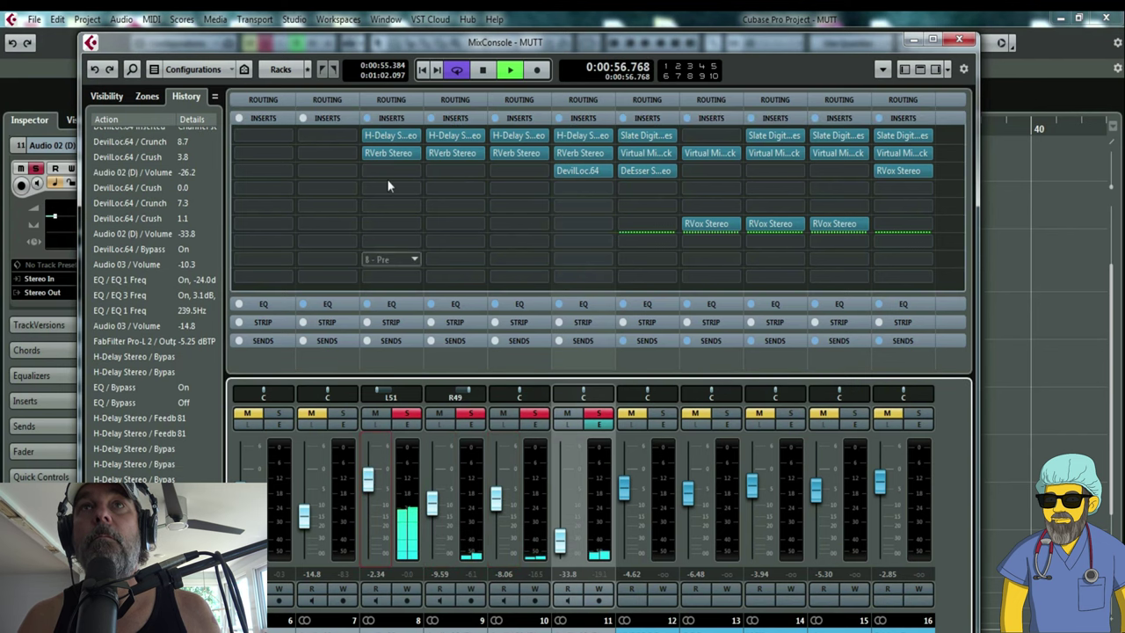
Open the RVerb on Audio 02, stop playback, try a wet/dry setting of 100, and close the plug-in.
left_click(382, 155)
left_click(381, 153)
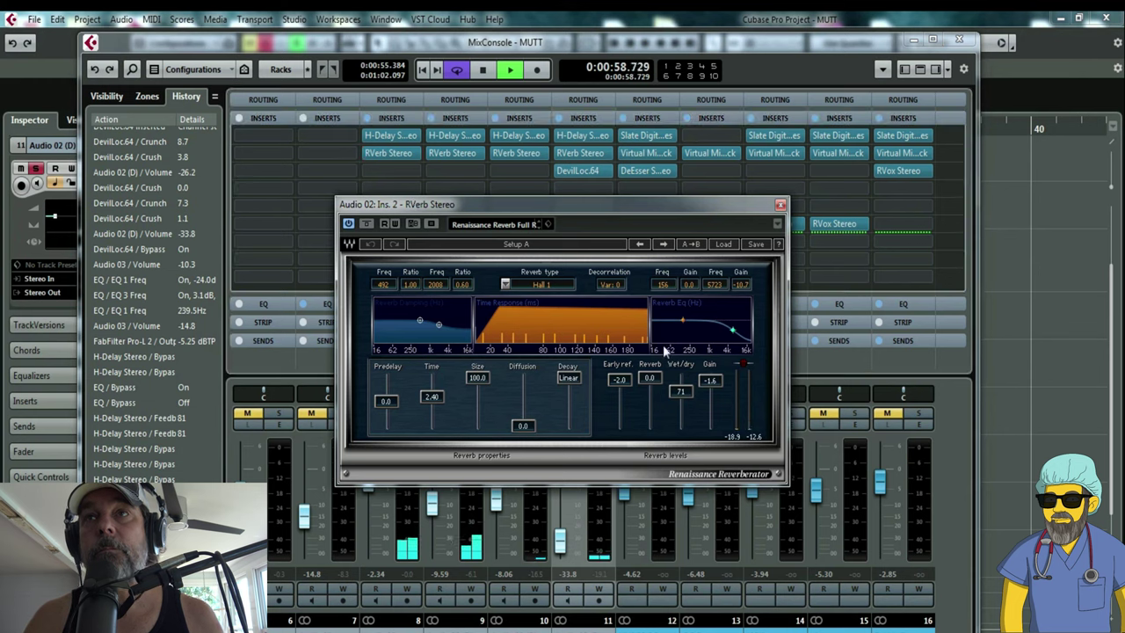
key("space")
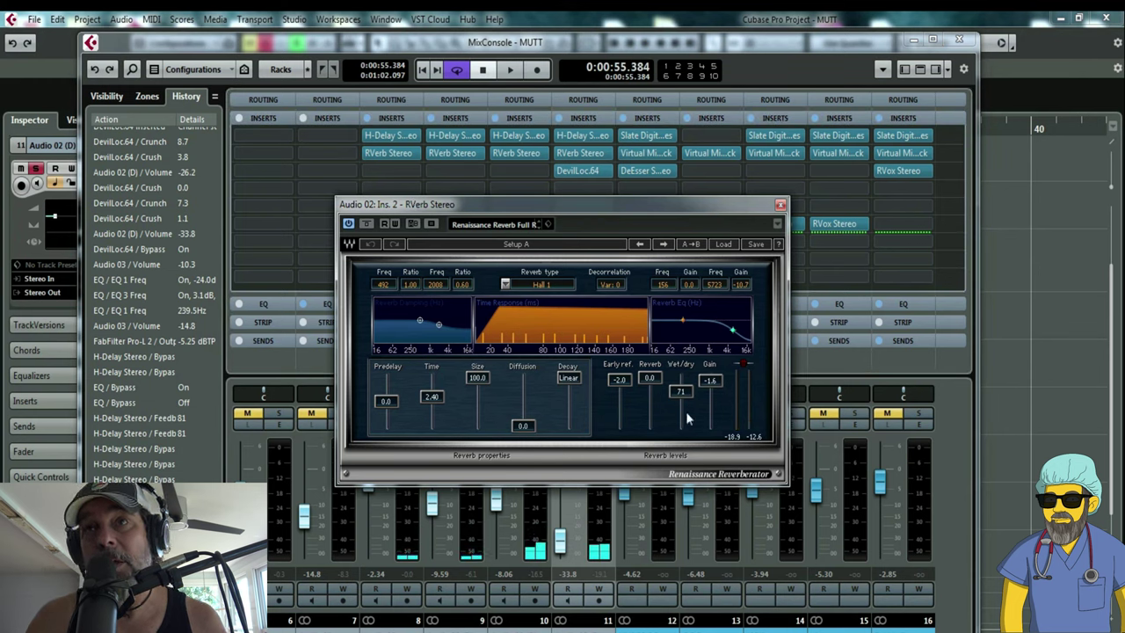
left_click(682, 389)
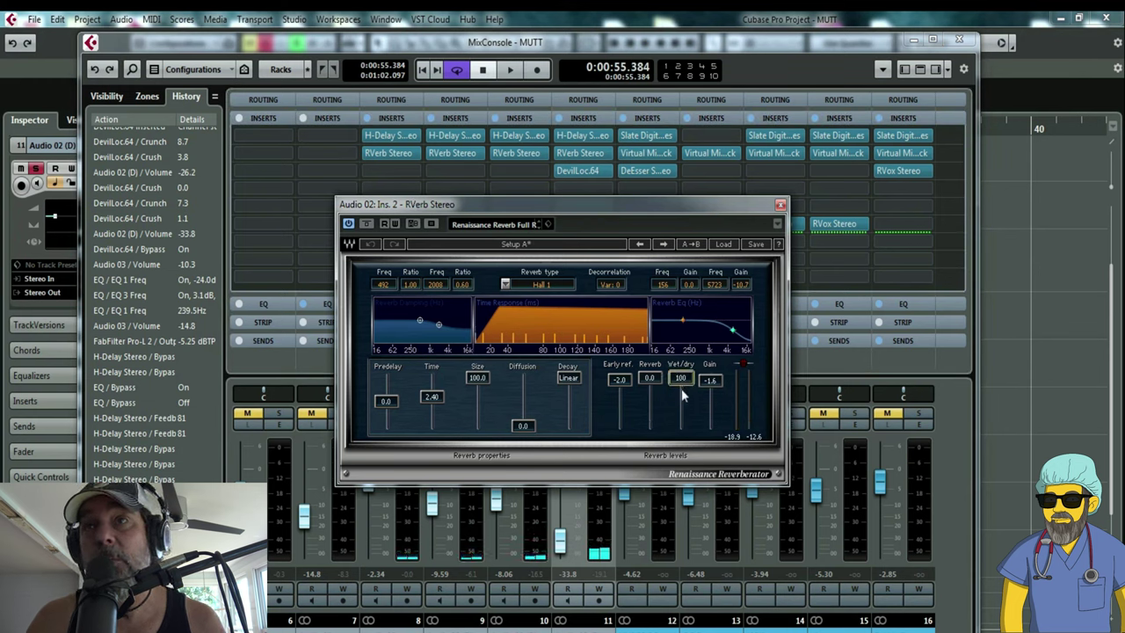
left_click(780, 206)
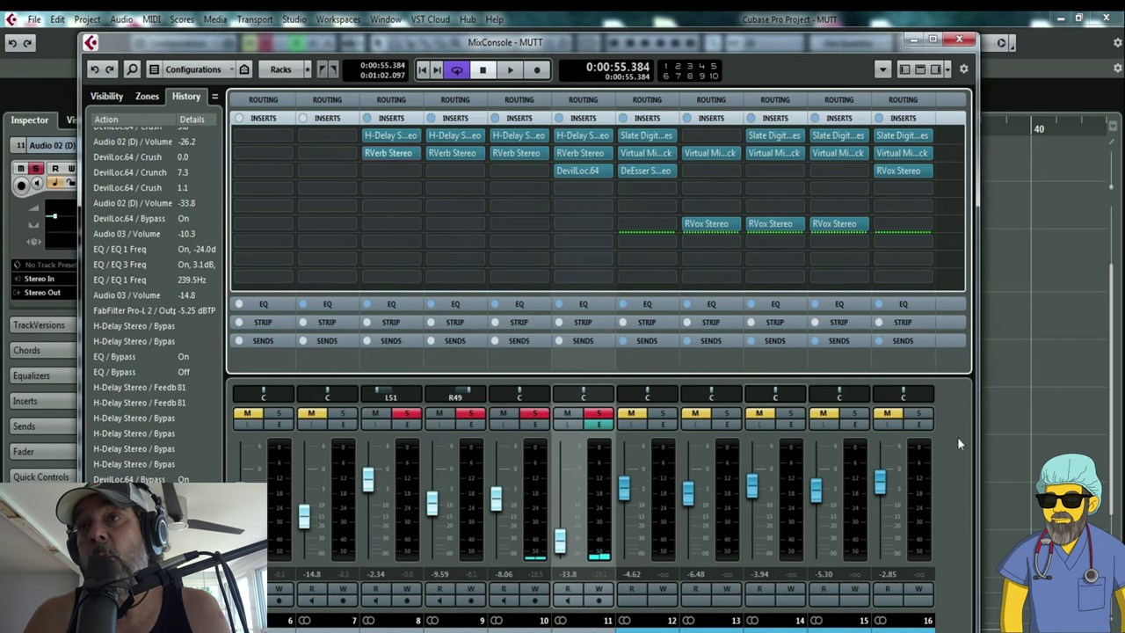
Close the MixConsole, clear the solos, mute the Audio 03 hi-hat loop, and play the drums with the percussion.
key("F3")
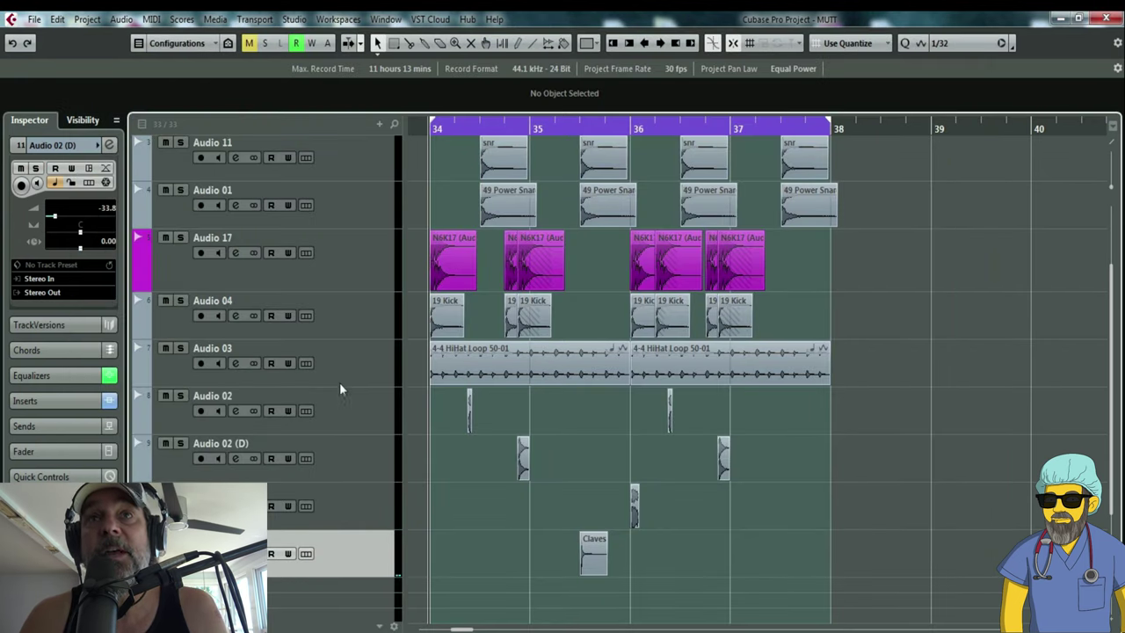
left_click(164, 349)
key("space")
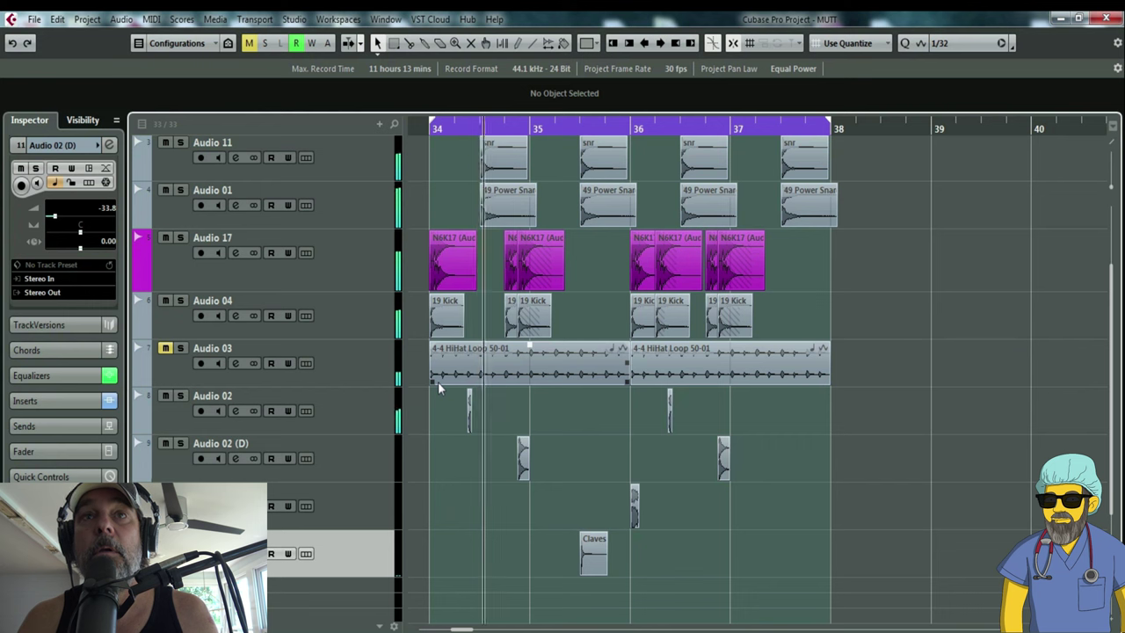
Open the channel settings of Audio 02 during playback and raise its volume to -0.27.
left_click(268, 410)
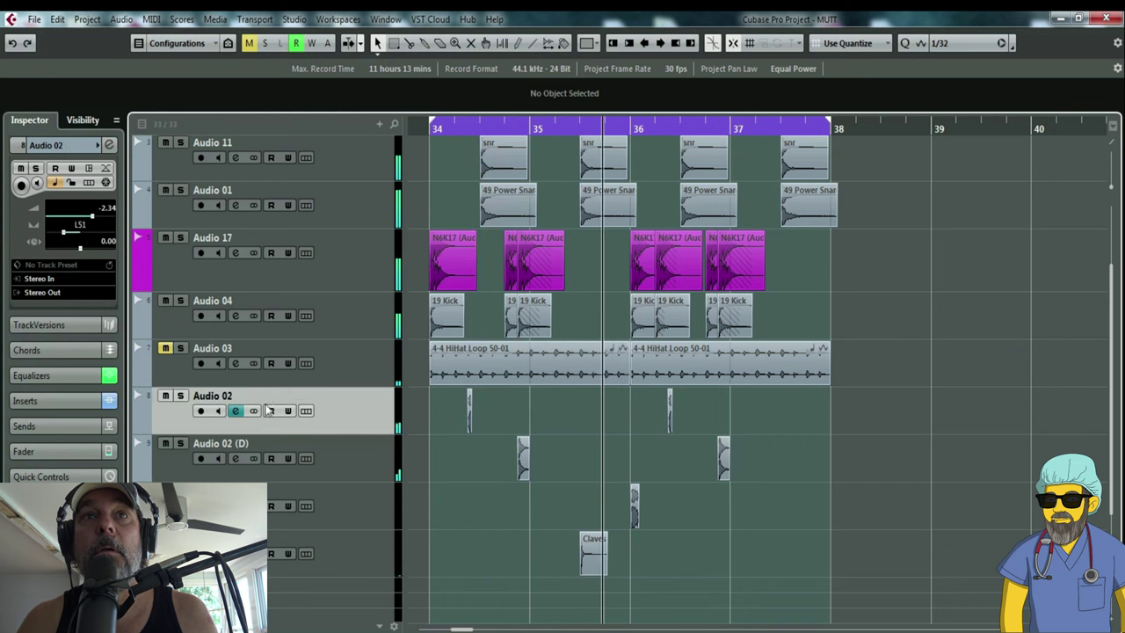
left_click(235, 410)
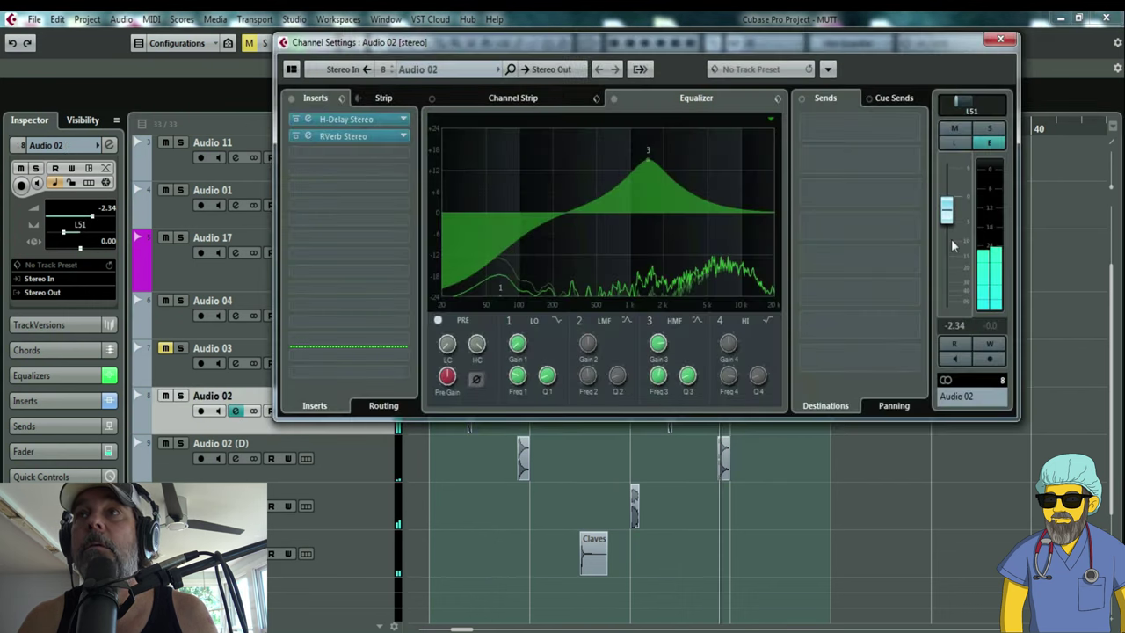
left_click_drag(947, 219, 945, 208)
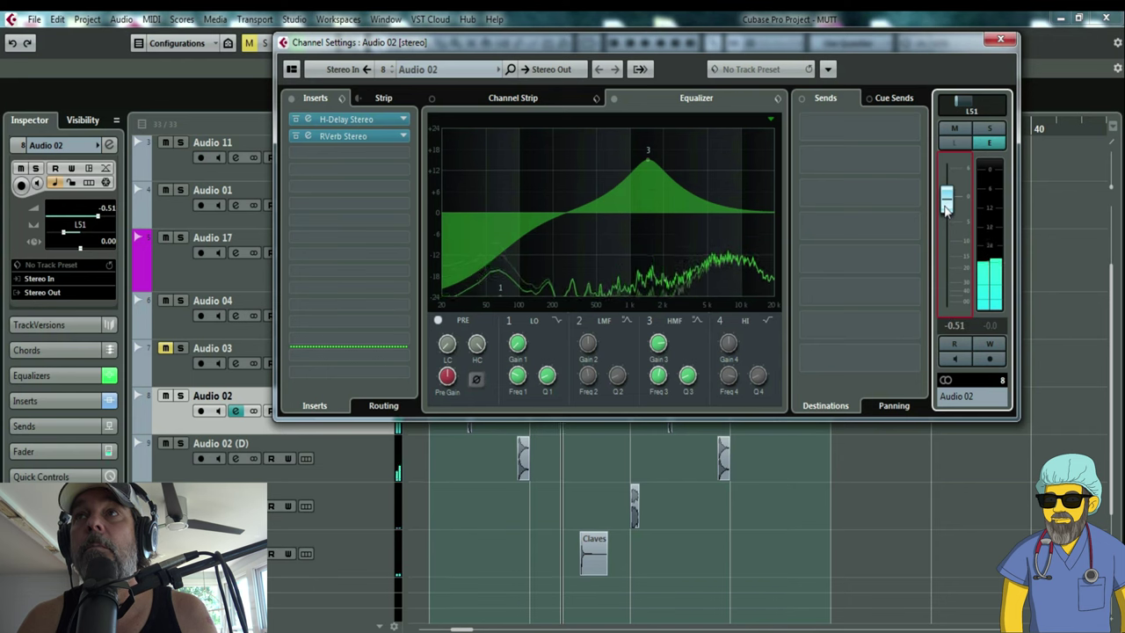
left_click_drag(946, 206, 947, 204)
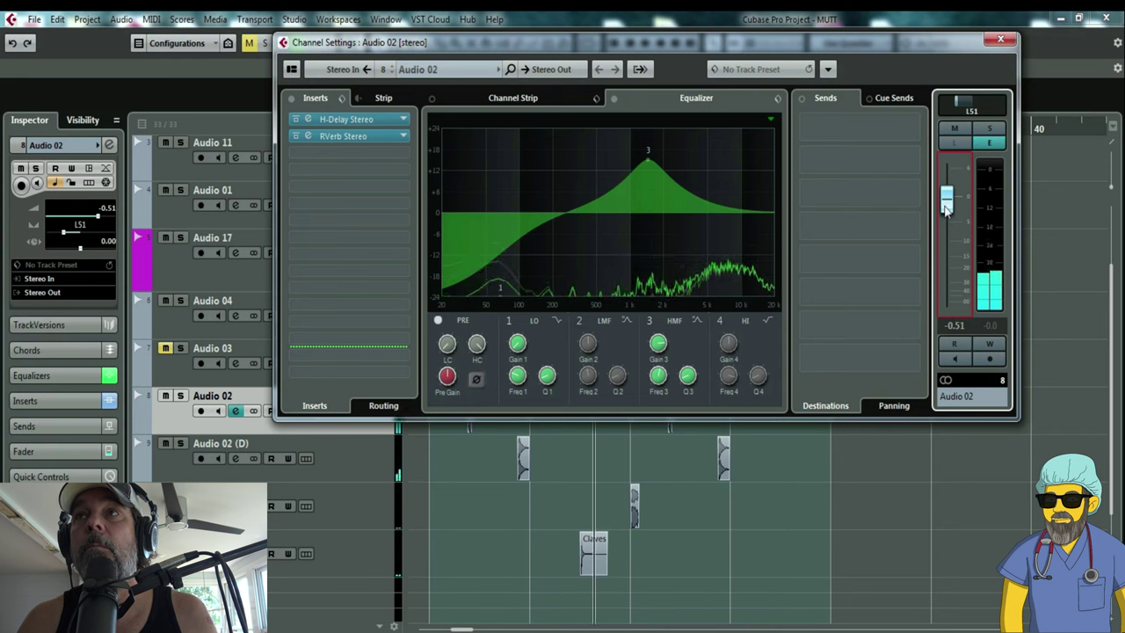
Set the Audio 02 RVerb to a wet/dry of 58 and a gain of -0.6, and close the plug-in and channel settings.
left_click(309, 137)
left_click_drag(681, 391, 717, 387)
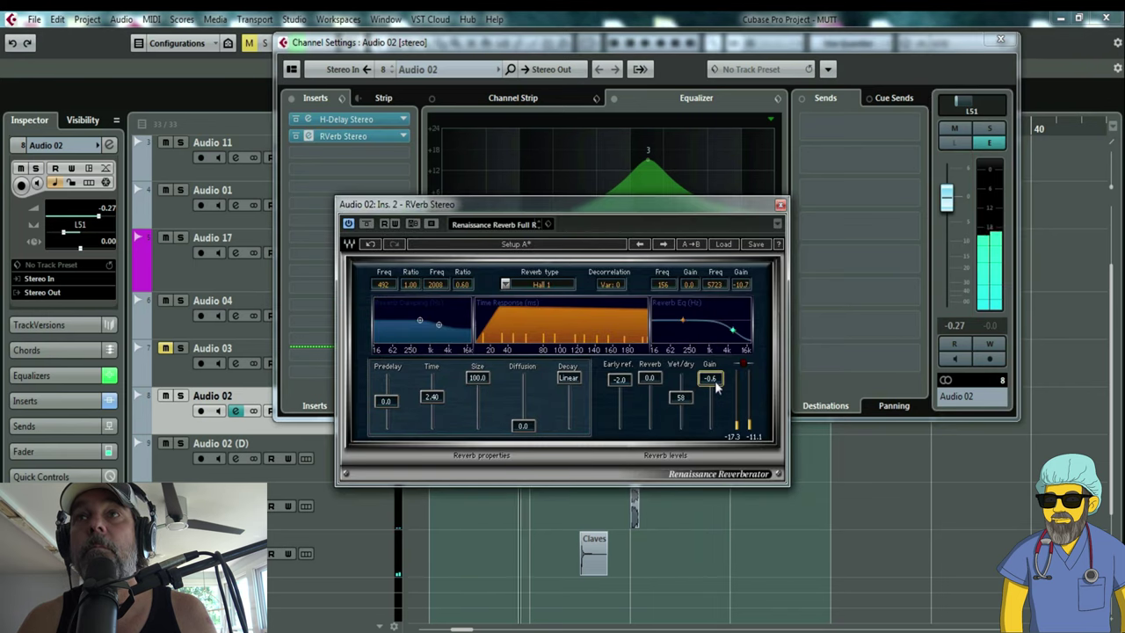
left_click(780, 204)
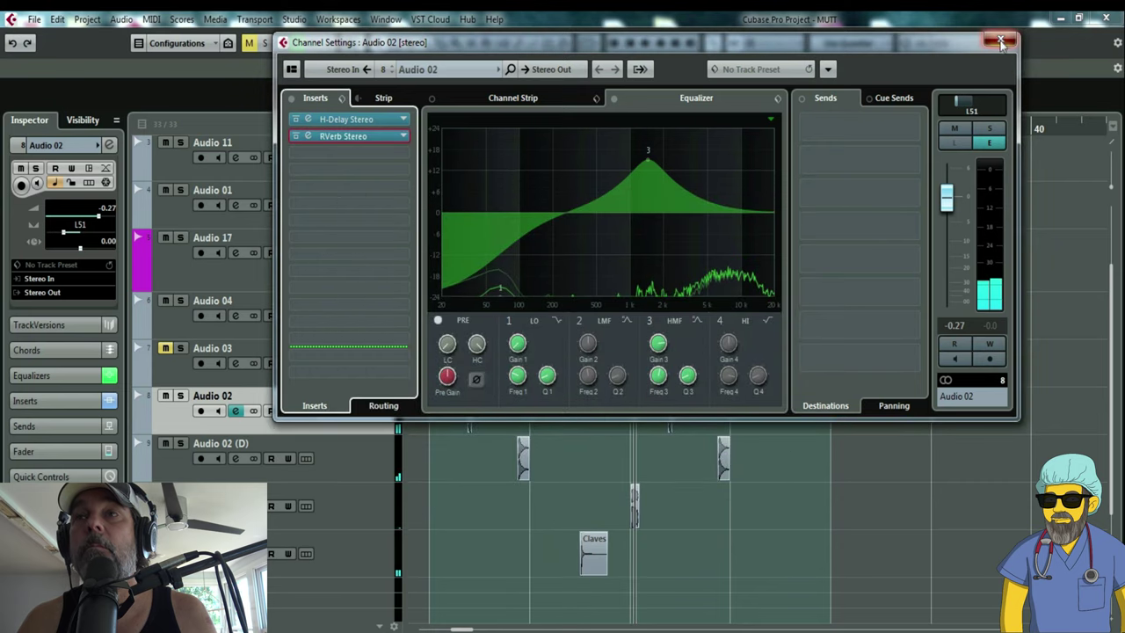
left_click(1002, 41)
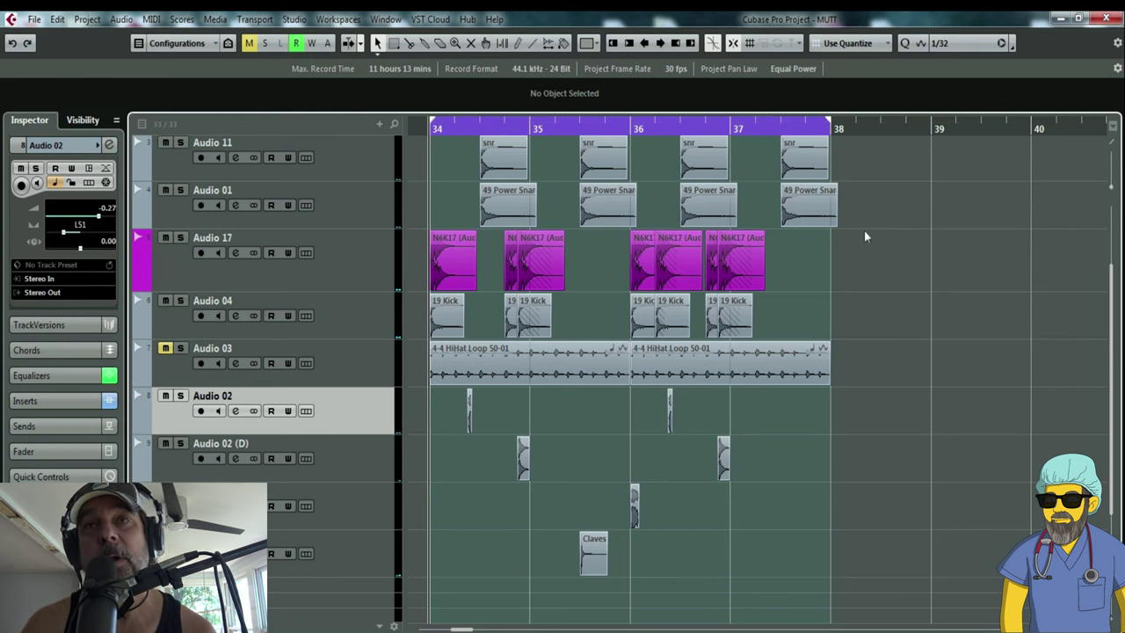
View the inserts and equalizer in the Audio 02 channel settings, and close the settings.
left_click(380, 547)
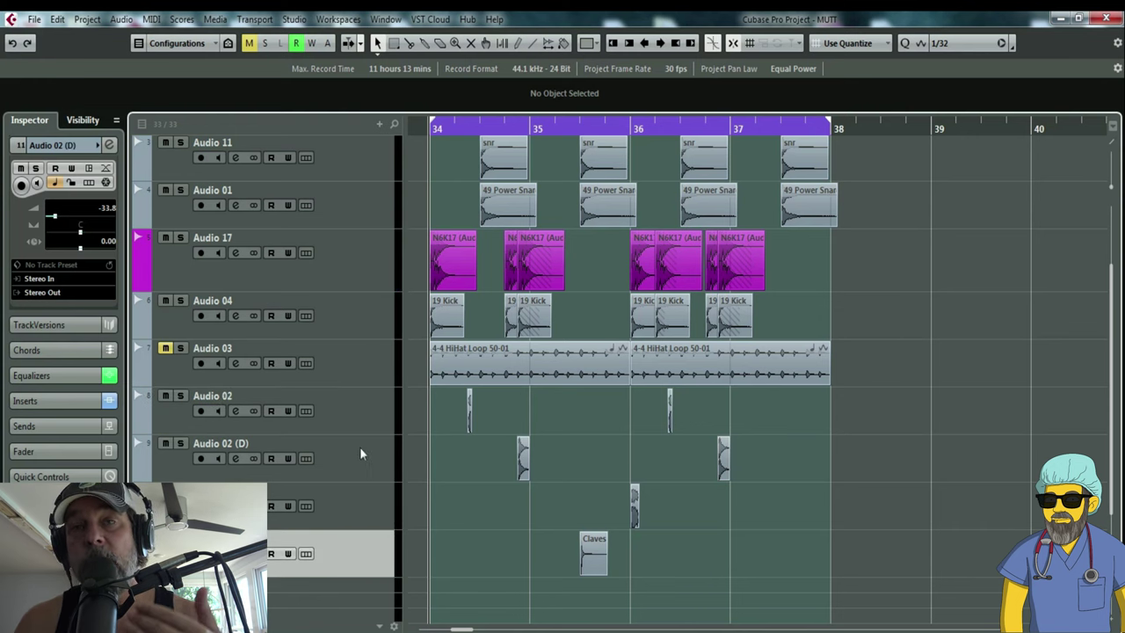
left_click(234, 411)
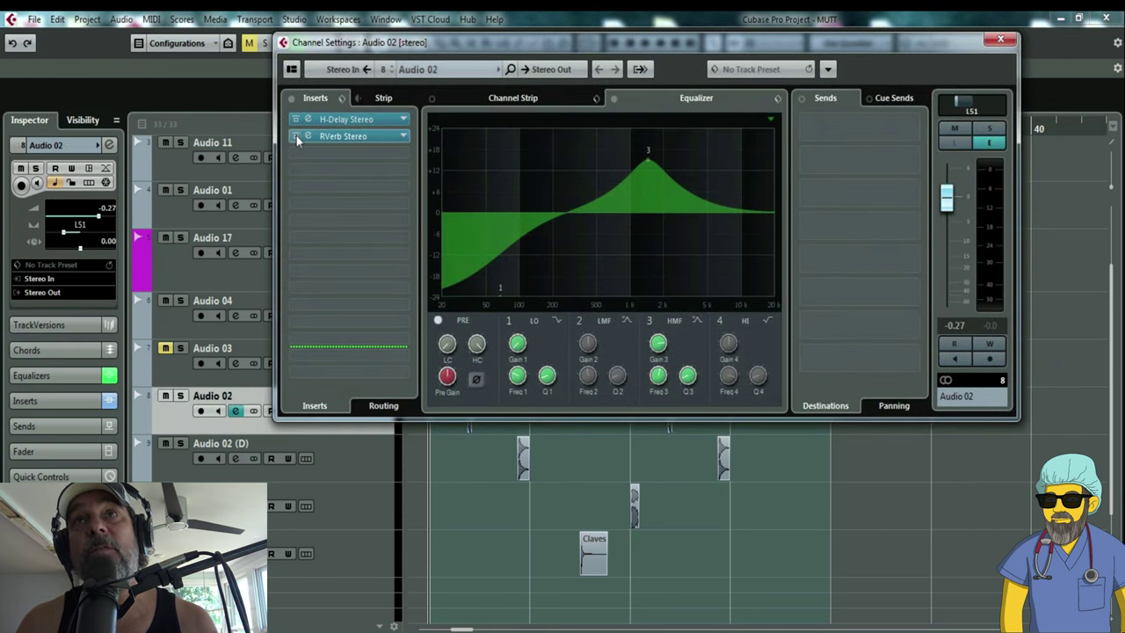
left_click(1000, 40)
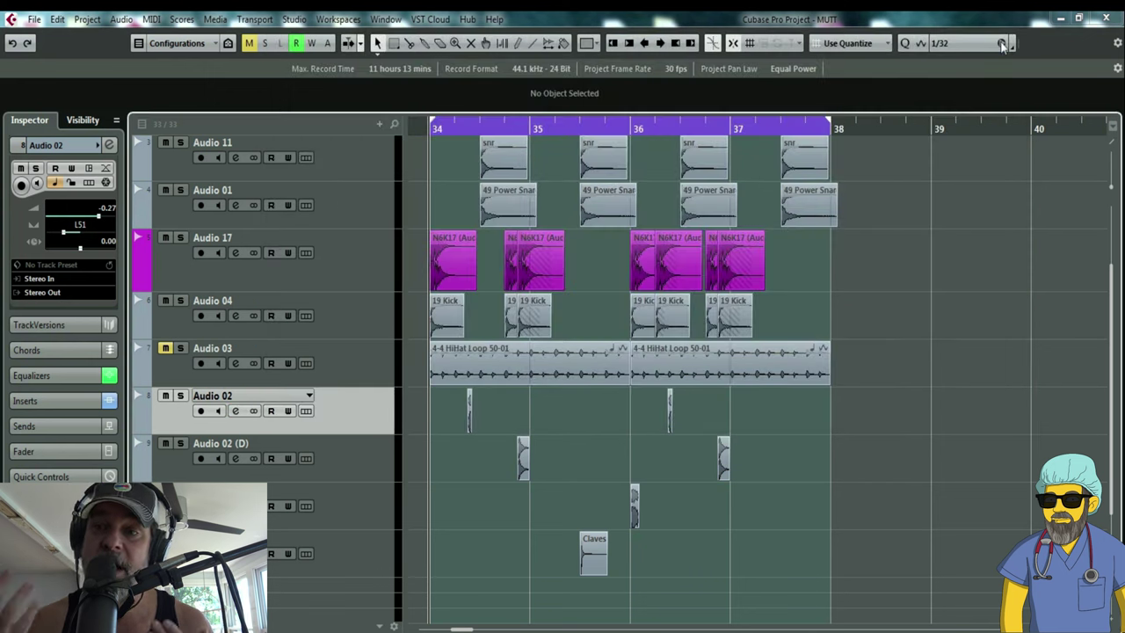